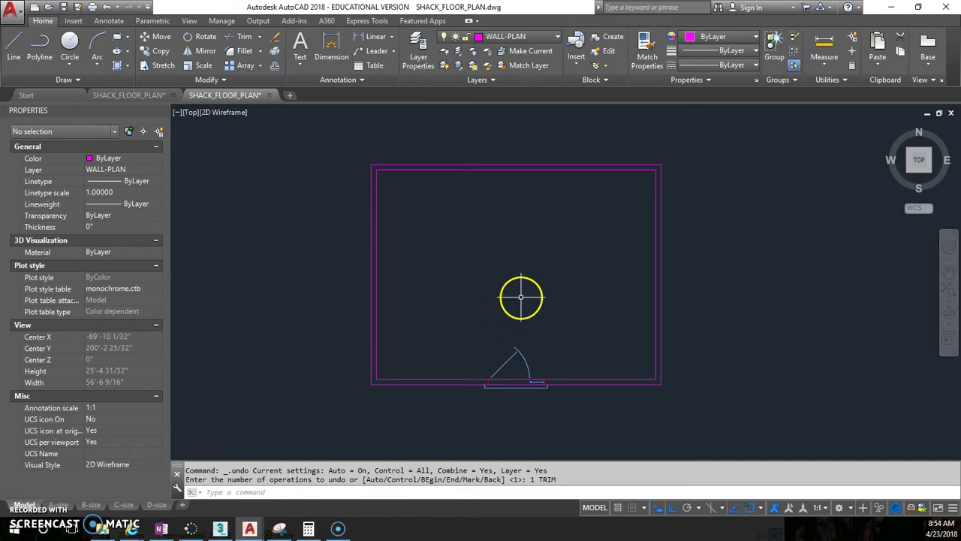
Step: Move the door block about 2'-3" to the right along the bottom wall
mouse_move(517, 301)
middle_down()
mouse_move(441, 300)
mouse_move(461, 325)
middle_up()
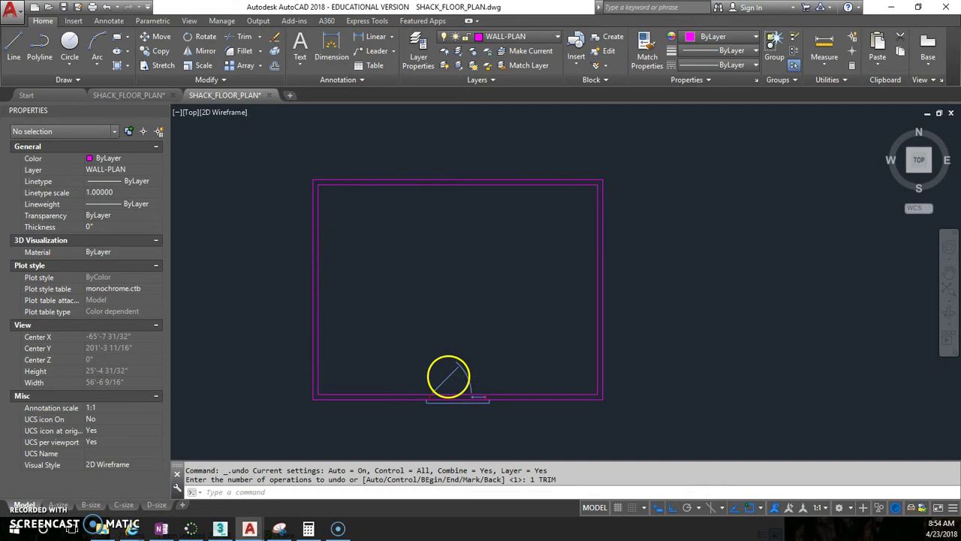
click(448, 375)
scroll(476, 399, up, 3)
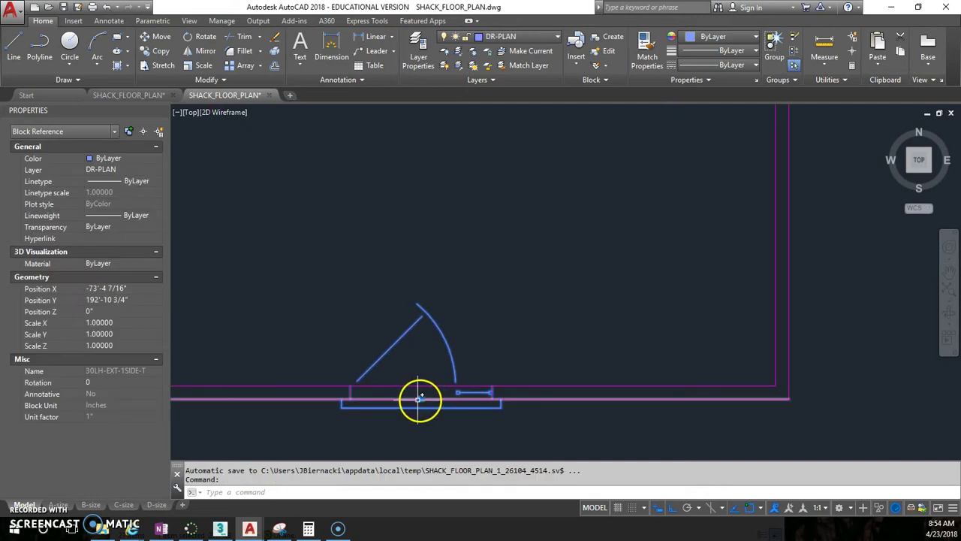
click(418, 398)
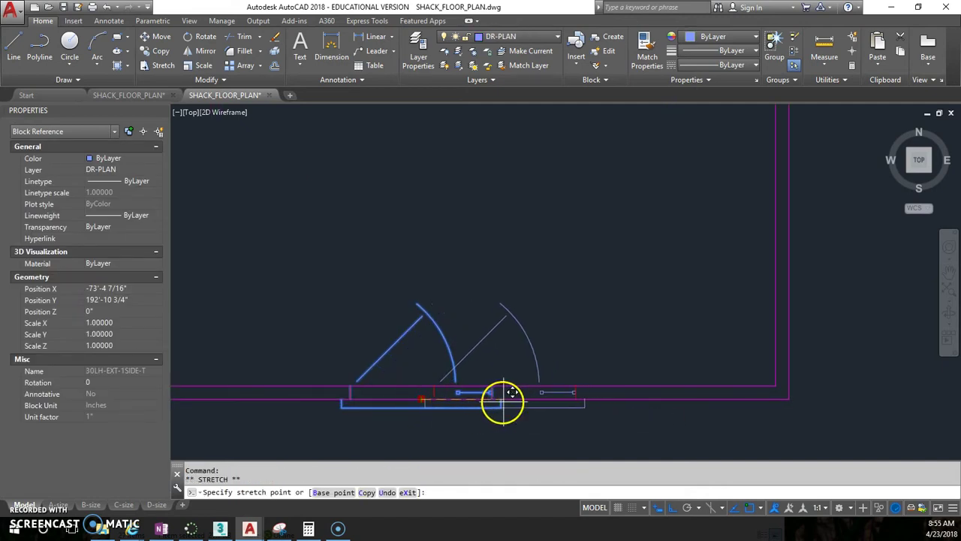
click(498, 399)
middle_drag(285, 345, 428, 314)
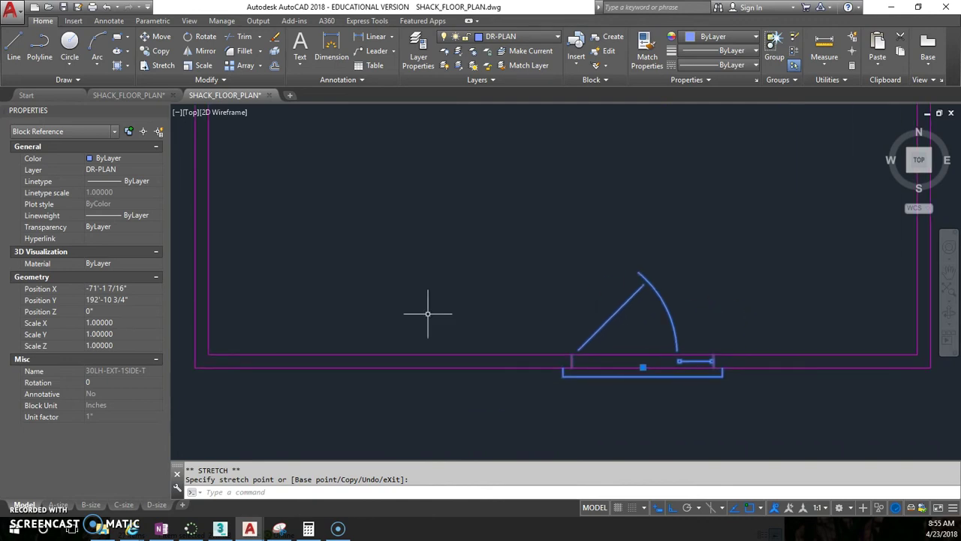
Step: Move the door block left along the bottom wall to just short of the lower-left corner
click(643, 368)
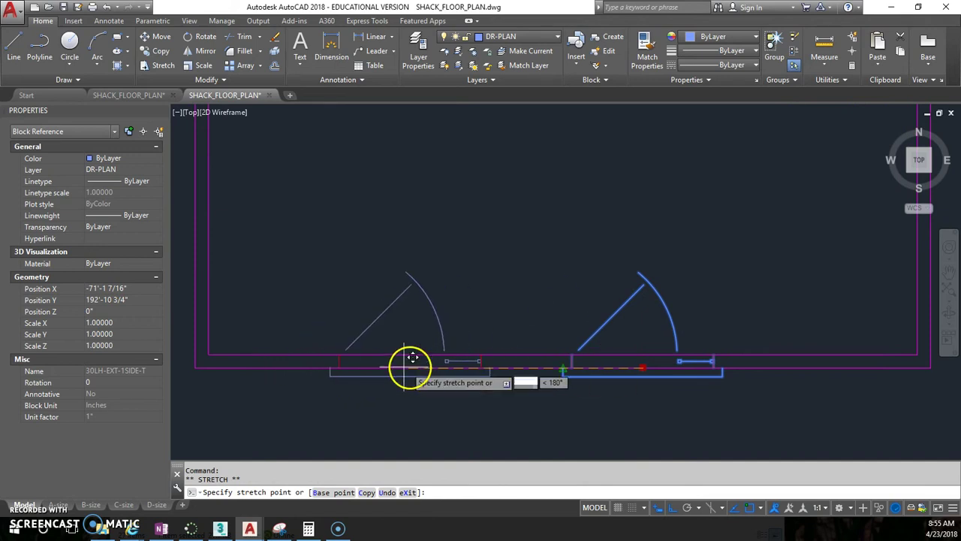
scroll(405, 365, down, 4)
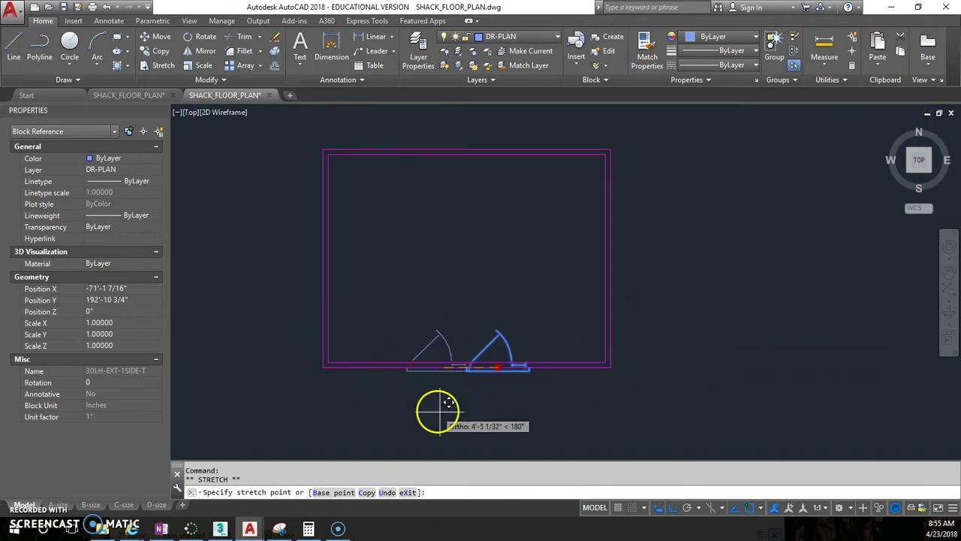
click(375, 416)
scroll(336, 356, up, 3)
middle_drag(343, 348, 372, 325)
scroll(372, 353, up, 6)
key(Escape)
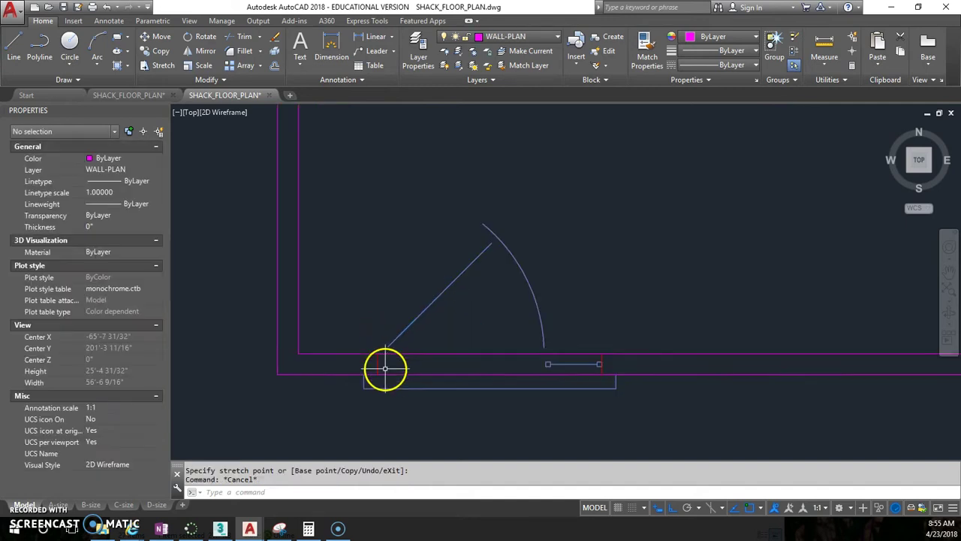
text(m)
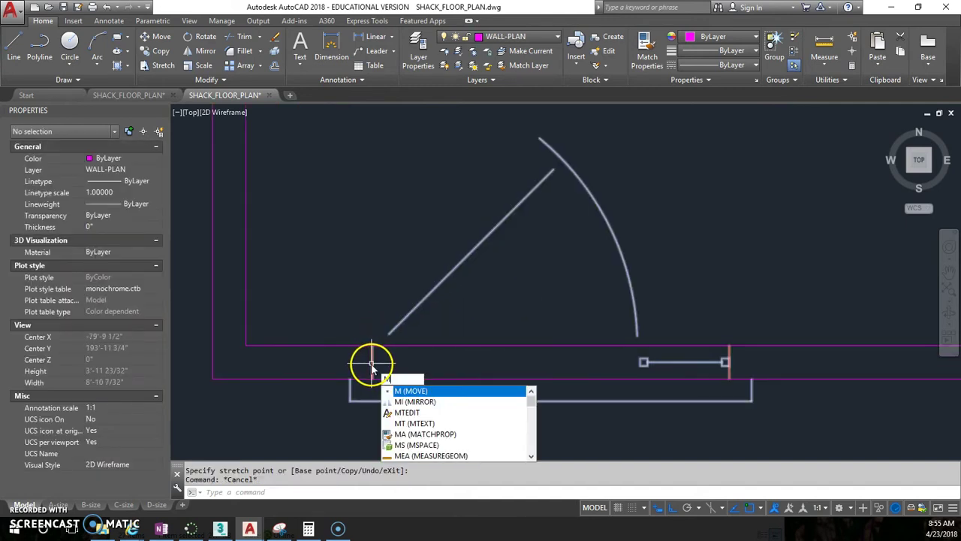
key(Return)
click(373, 358)
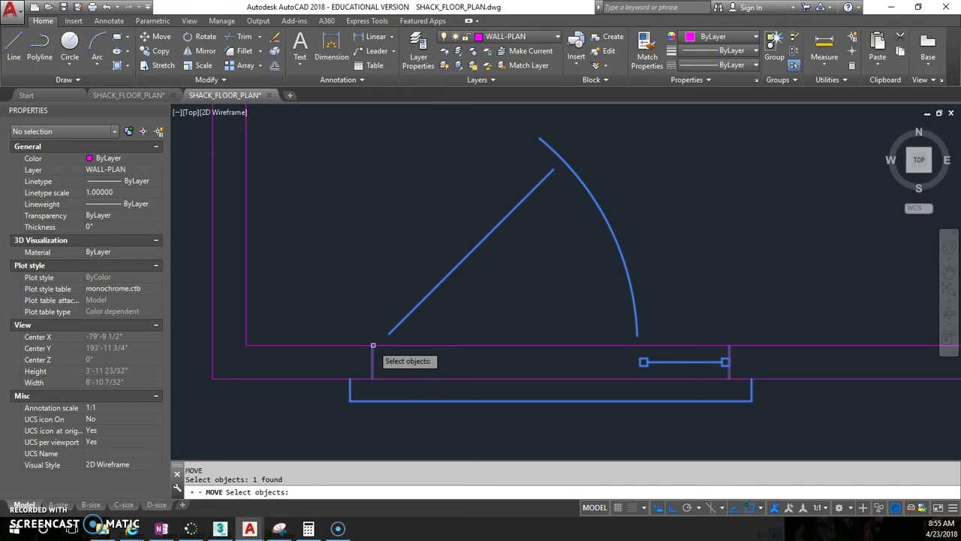
key(Escape)
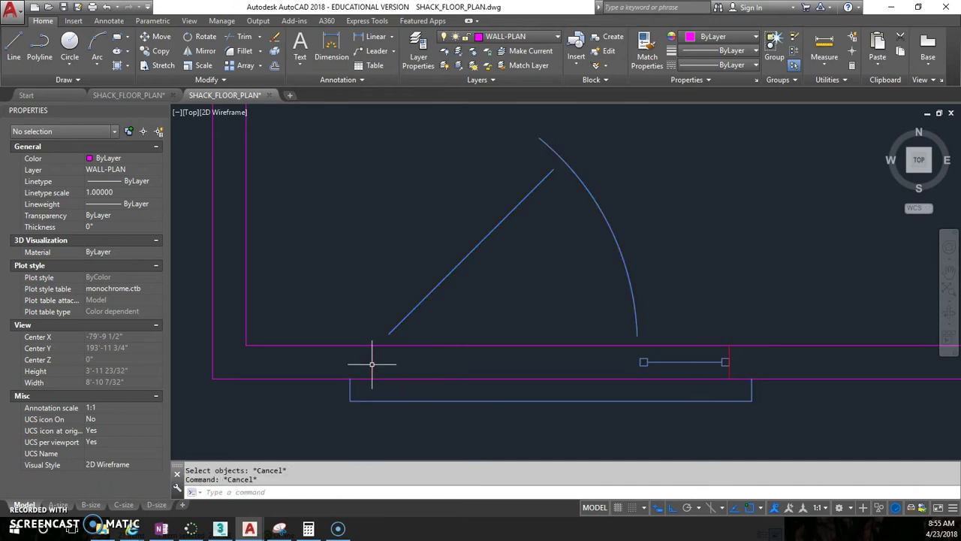
Step: Move the door block from its left jamb's upper endpoint to the inside lower-left corner of the walls
key(Return)
click(372, 353)
key(Return)
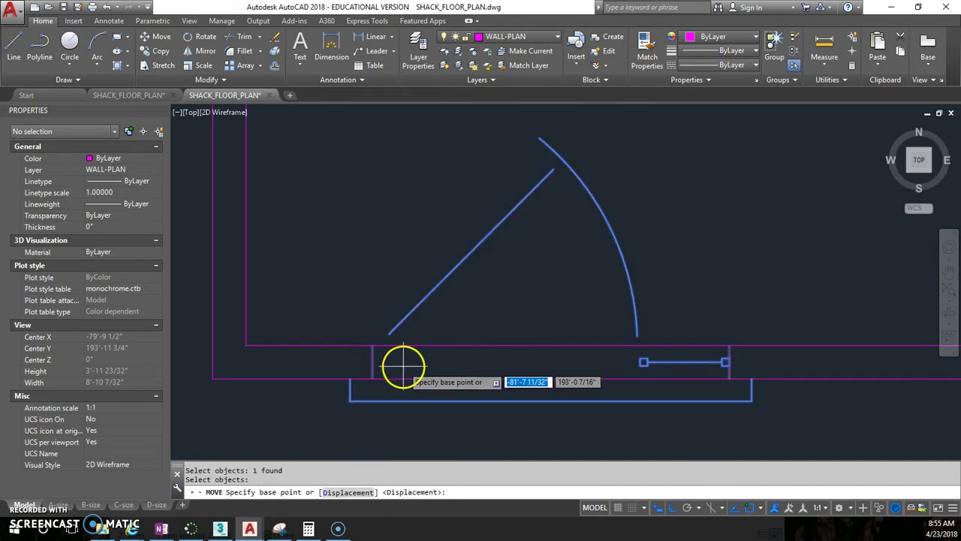
scroll(363, 346, up, 4)
click(371, 338)
scroll(371, 337, down, 3)
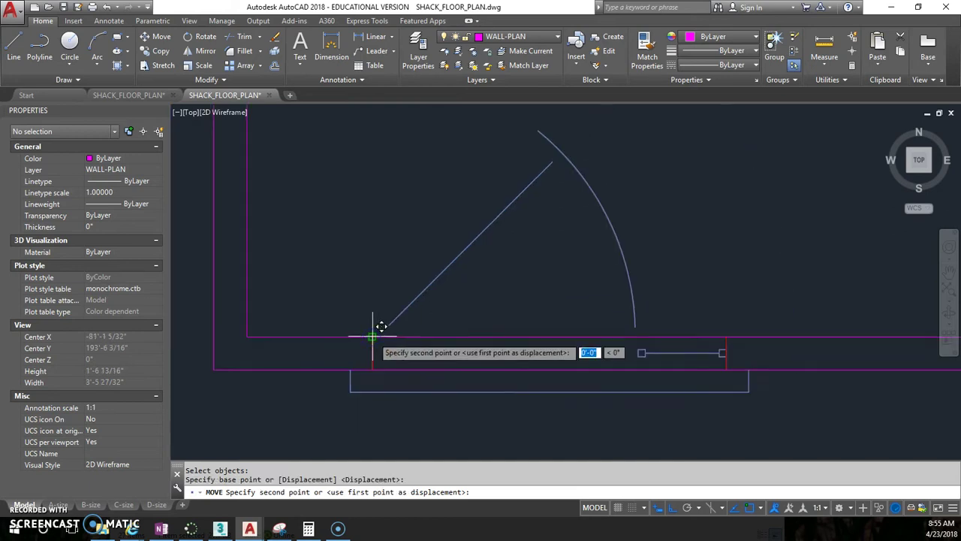
click(248, 338)
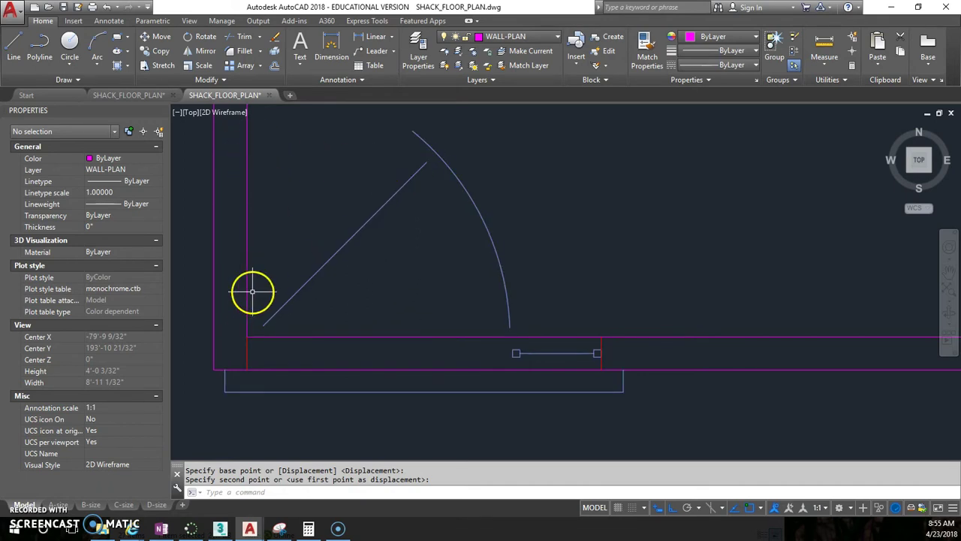
Step: Move the door block 3 inches to the right from the inside wall corner
key(Escape)
key(Return)
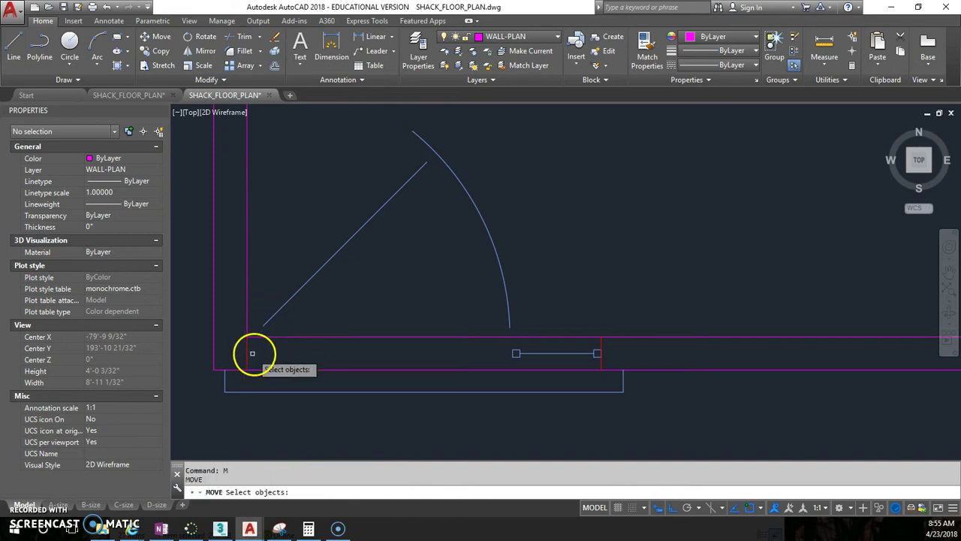
click(248, 353)
key(Return)
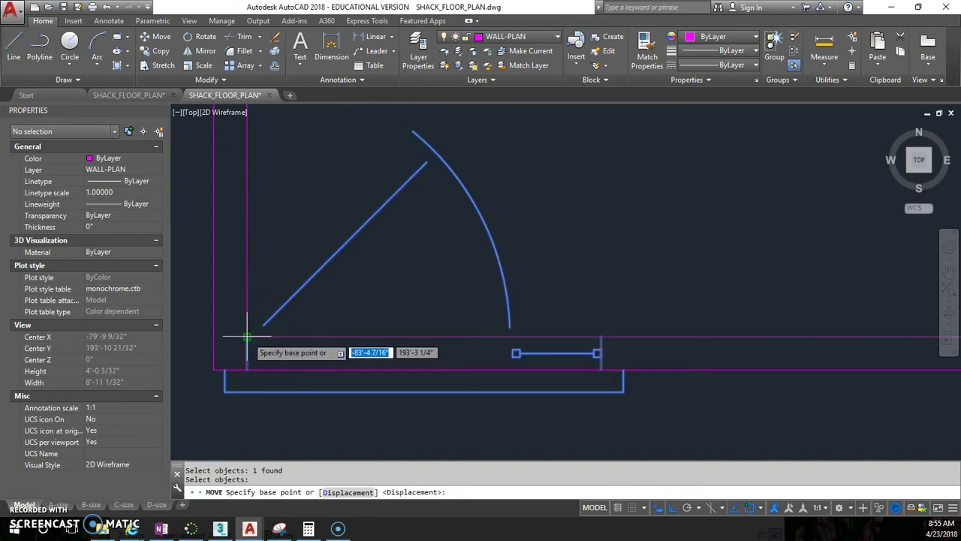
click(248, 353)
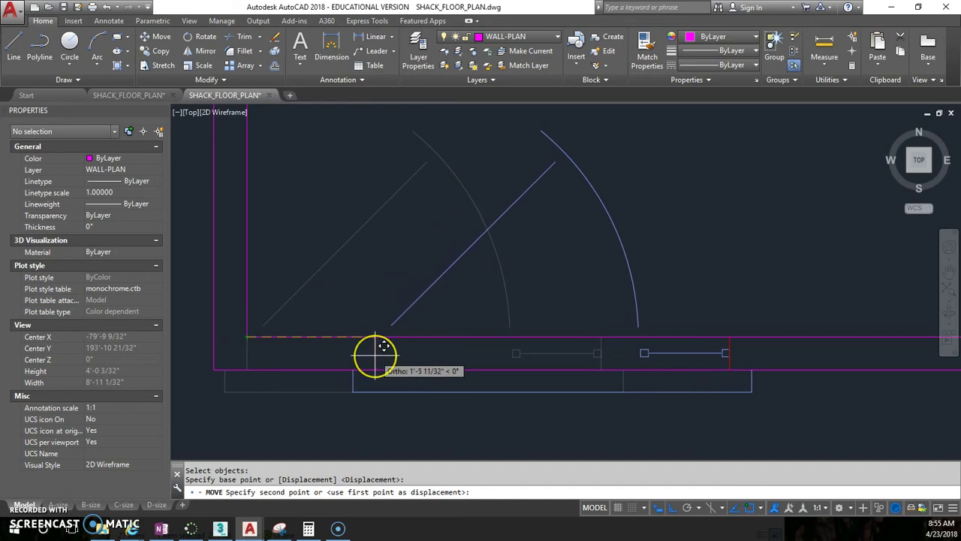
text(3)
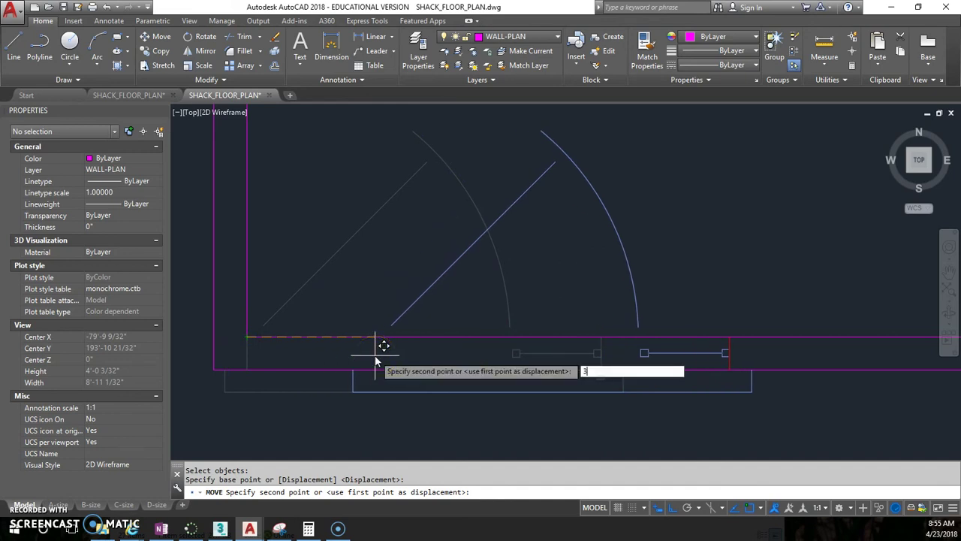
key(Return)
click(293, 338)
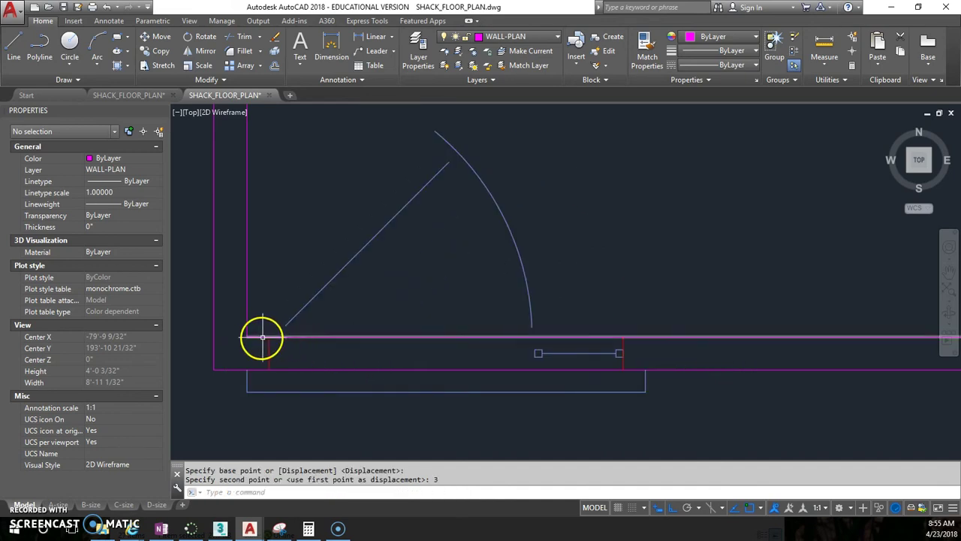
Step: Offset the inner line of the top wall 5' down into the room
scroll(354, 356, down, 4)
mouse_move(492, 334)
middle_down()
mouse_move(419, 333)
mouse_move(445, 406)
mouse_move(430, 336)
middle_up()
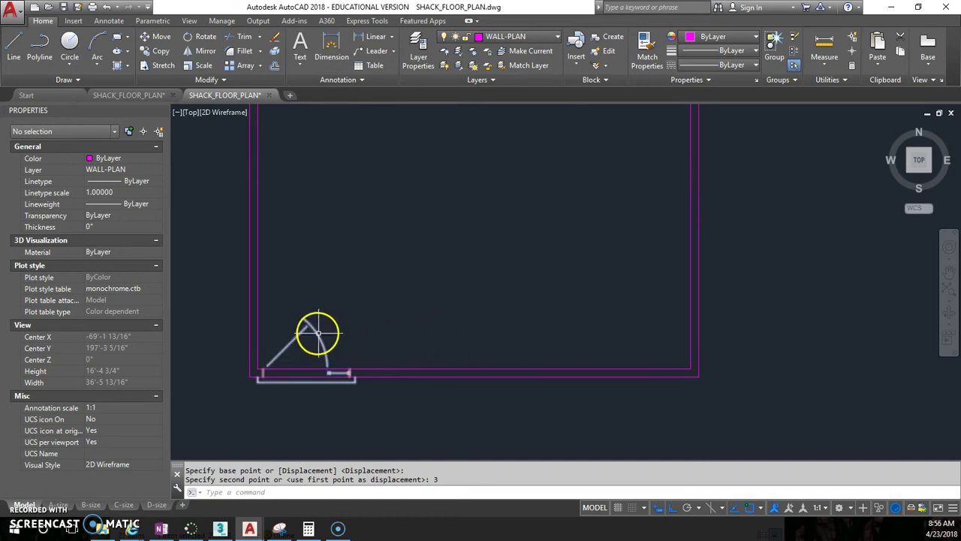
mouse_move(541, 272)
middle_down()
mouse_move(492, 335)
mouse_move(513, 321)
middle_up()
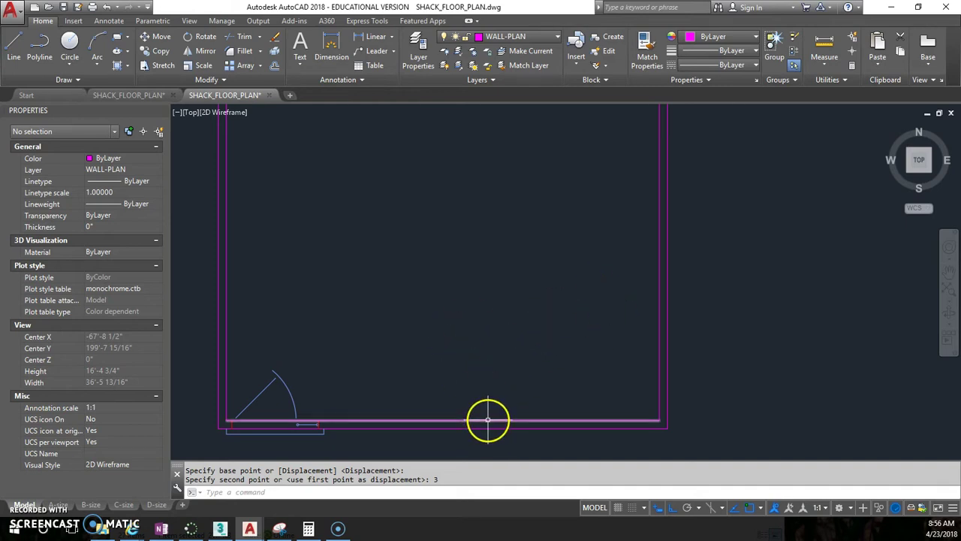
mouse_move(588, 317)
middle_down()
mouse_move(595, 341)
mouse_move(586, 322)
mouse_move(586, 373)
middle_up()
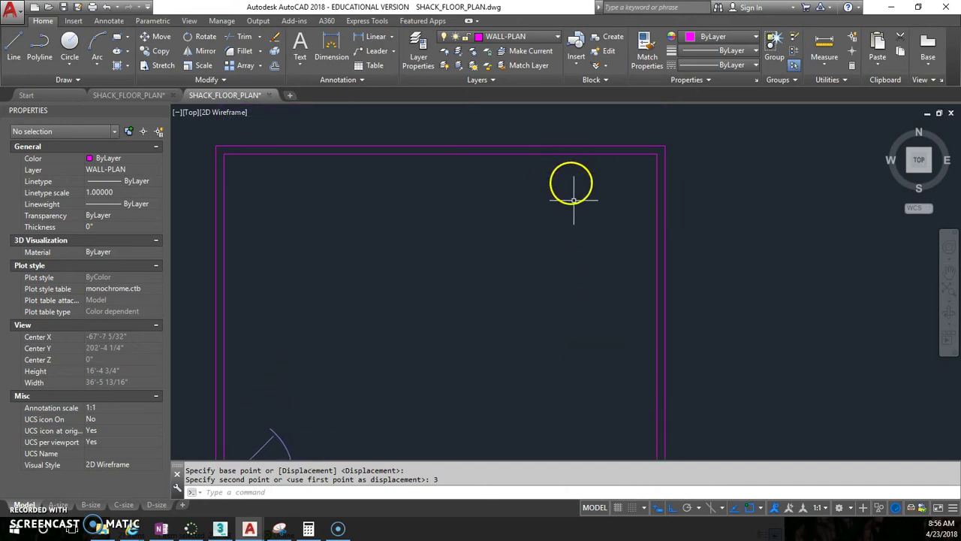
text(o)
key(Return)
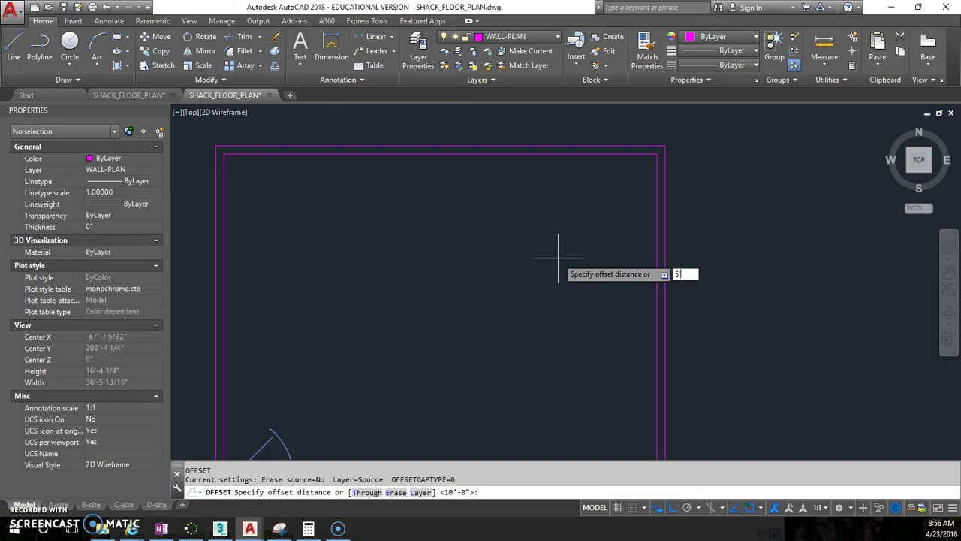
key(Return)
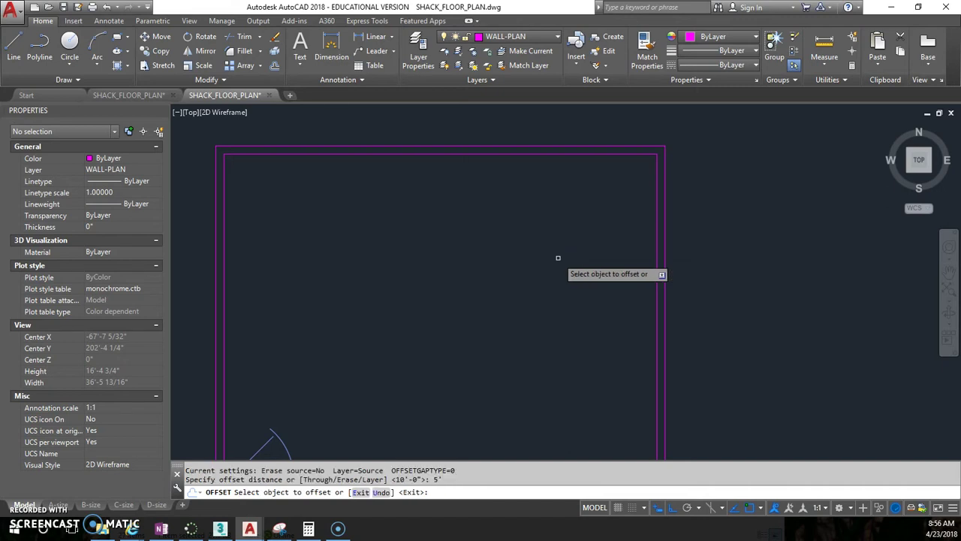
click(556, 155)
click(554, 216)
key(Return)
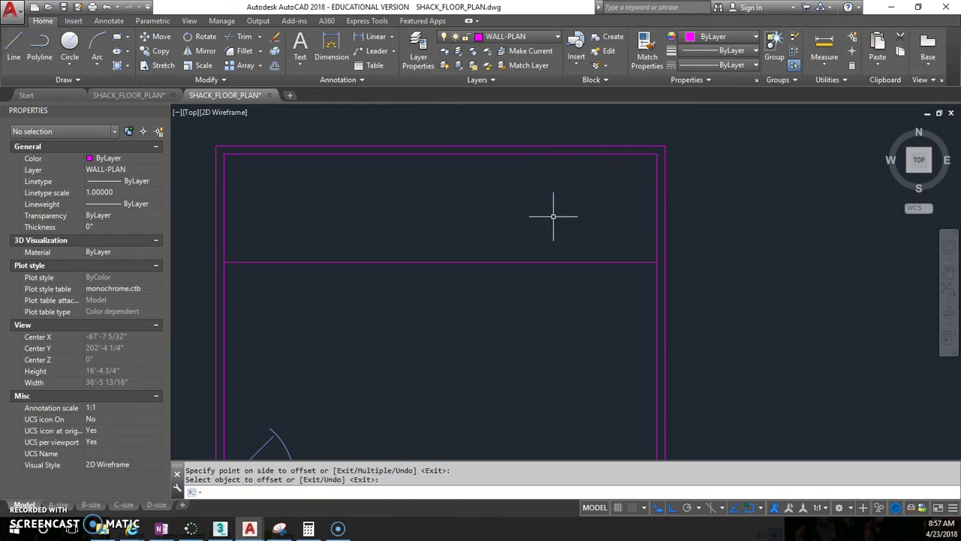
Step: Offset the inner line of the right wall 8' to the left into the room
key(Return)
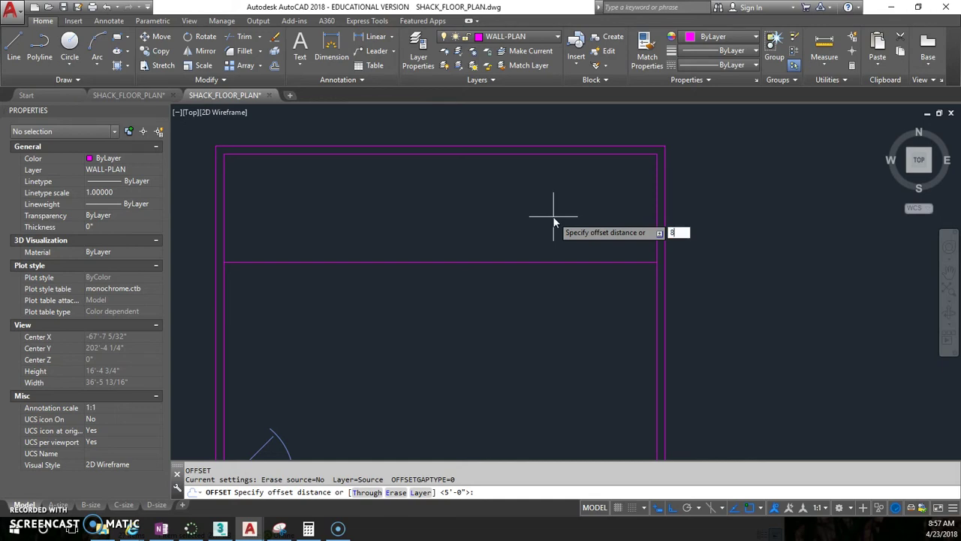
text(8')
key(Return)
click(657, 189)
click(601, 194)
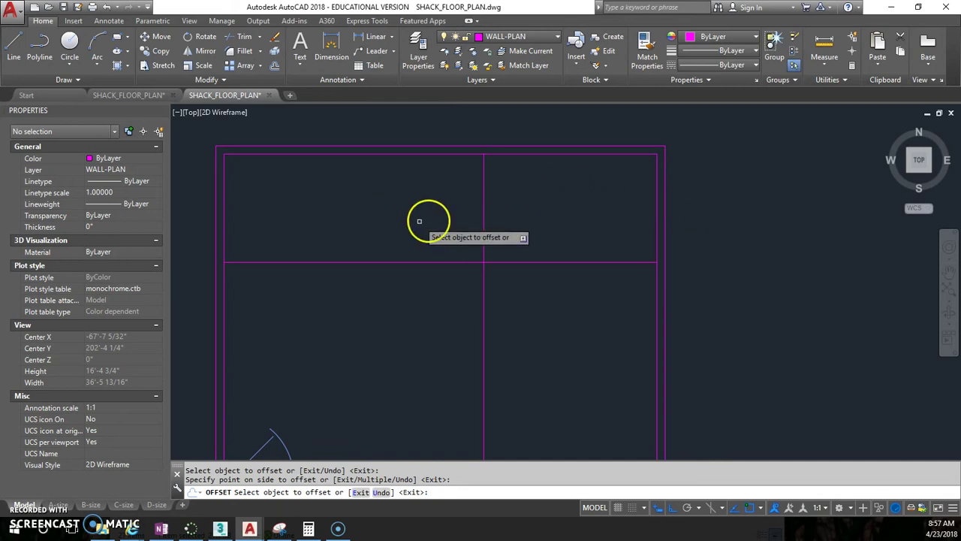
key(Escape)
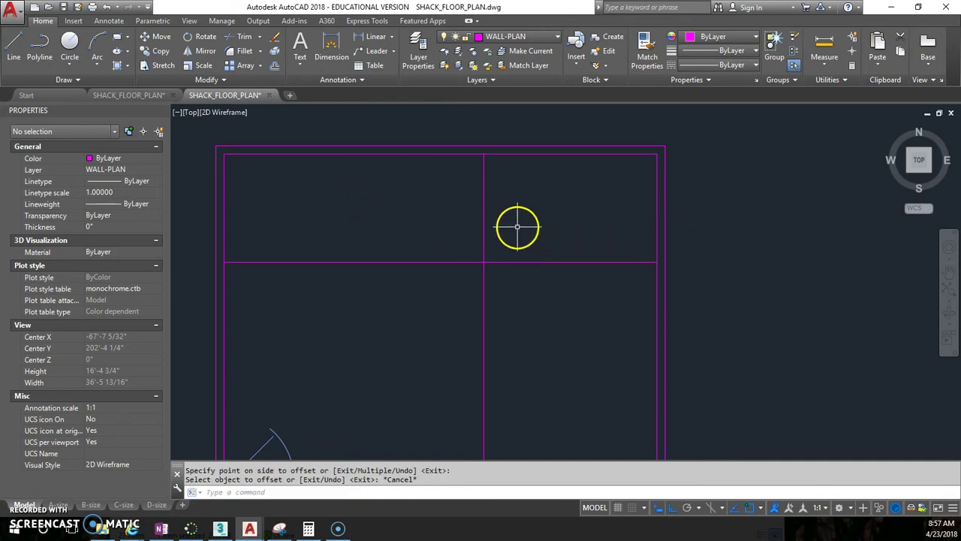
Step: Offset the new vertical line 4.5" to the left and the new horizontal line 4.5" down to give the partitions thickness
key(Return)
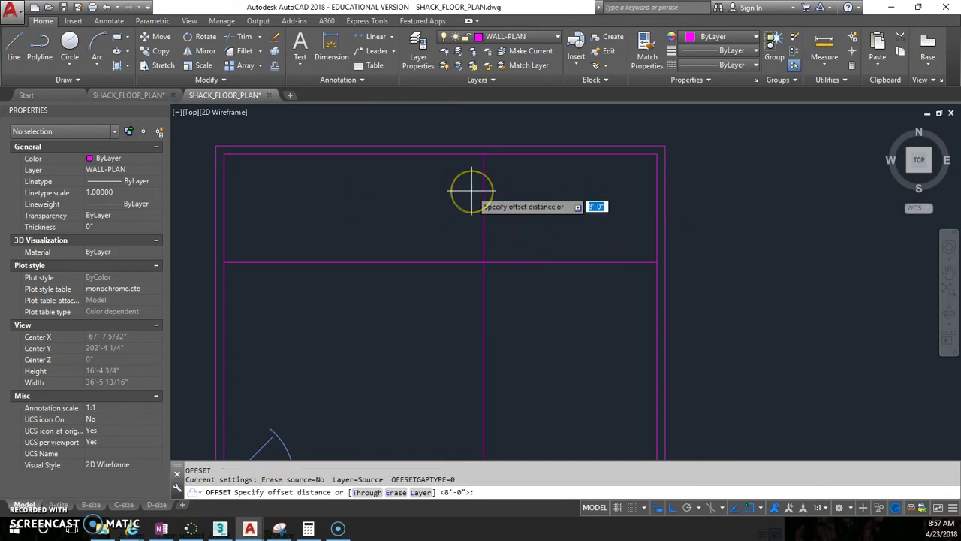
text(4.)
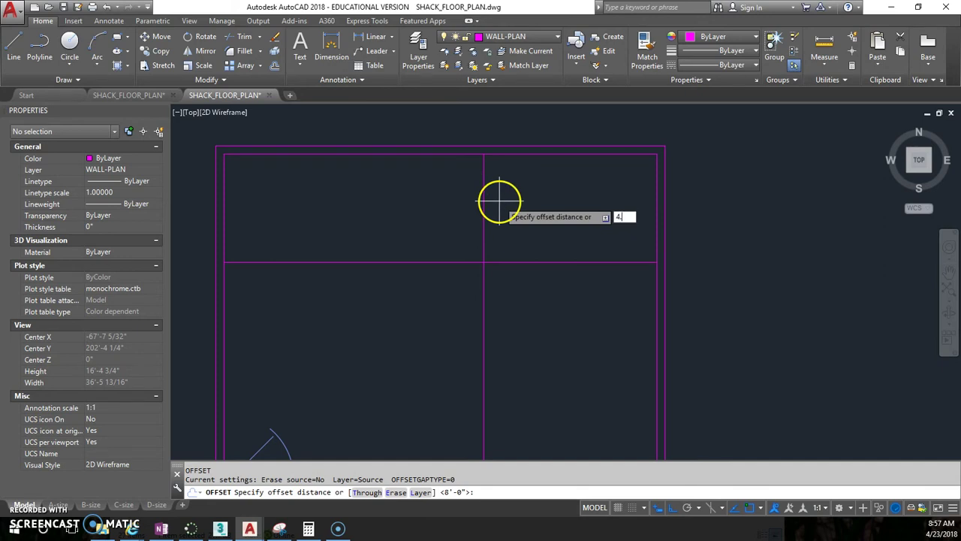
text(5)
key(Return)
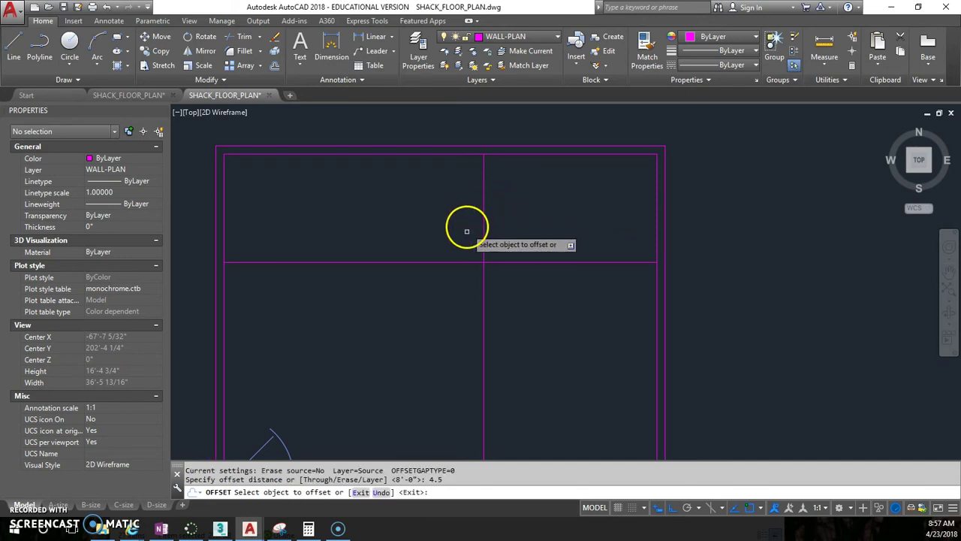
click(484, 216)
click(479, 219)
click(532, 261)
click(538, 284)
key(Escape)
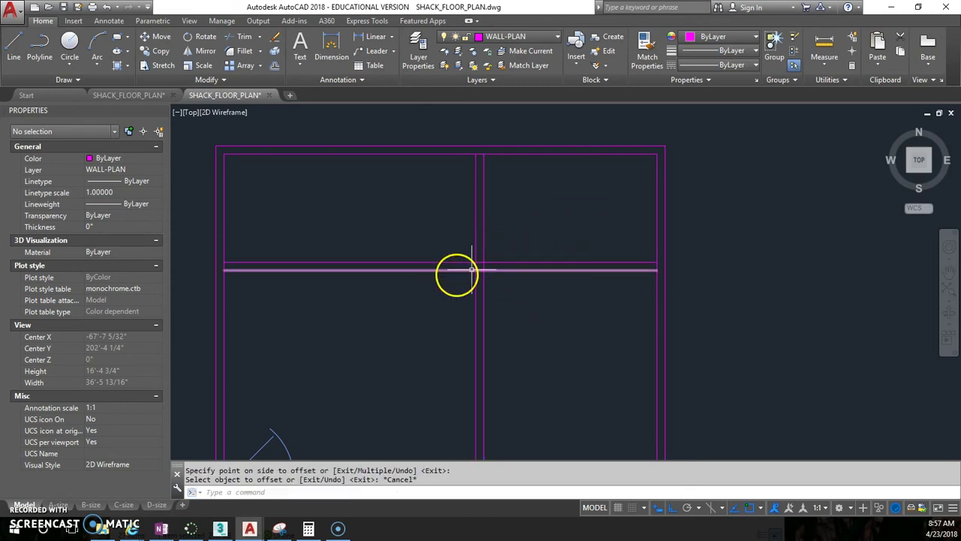
Step: Trim the partition lines that extend below and left of the upper-right room so they meet in a clean corner
mouse_move(500, 281)
middle_down()
mouse_move(487, 214)
mouse_move(521, 262)
mouse_move(503, 290)
middle_up()
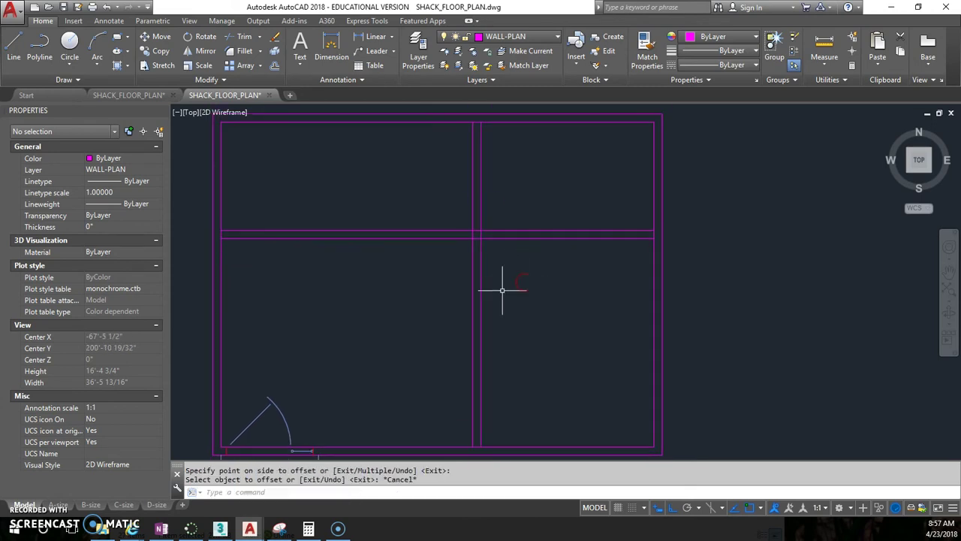
key(Return)
key(Return)
click(518, 436)
click(420, 268)
click(451, 255)
click(369, 157)
scroll(514, 244, up, 4)
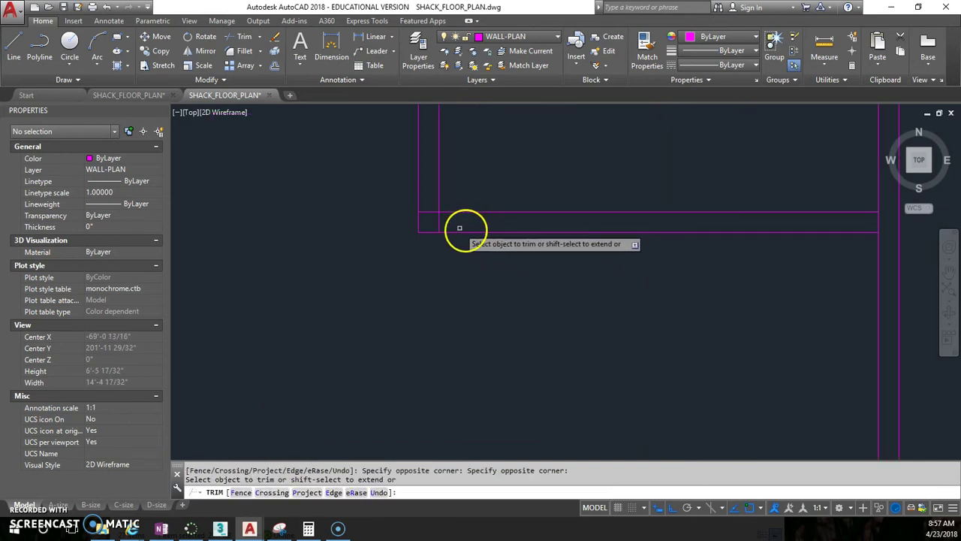
scroll(431, 214, down, 3)
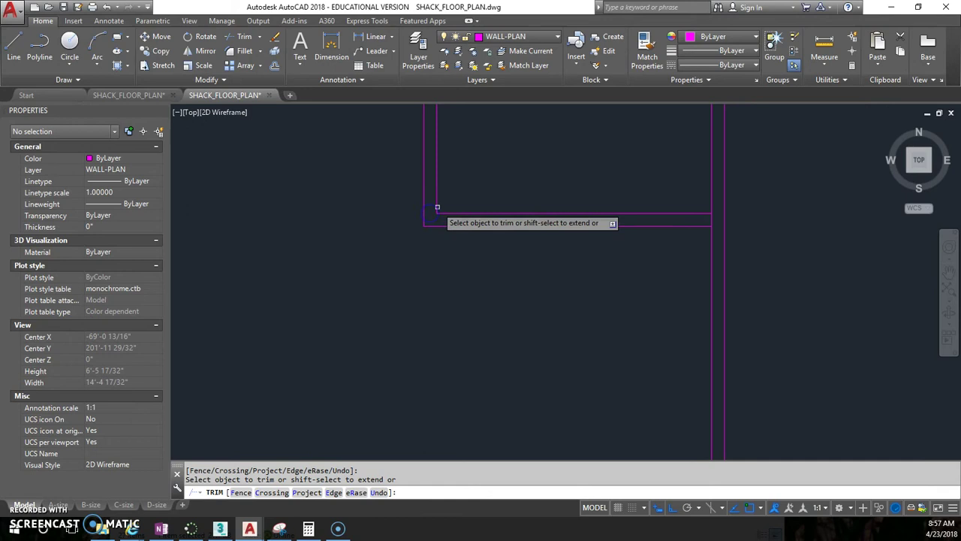
Step: Trim the right wall's inner line between the two horizontal partition lines to open the wall junction
scroll(409, 225, down, 2)
middle_drag(409, 226, 658, 278)
scroll(658, 278, down, 2)
click(654, 279)
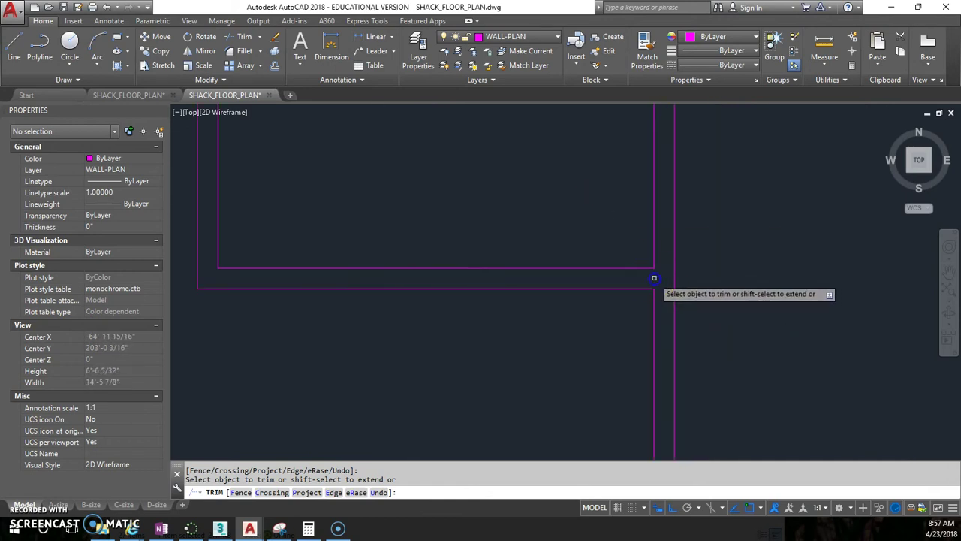
Step: Start a block insertion and browse to the BATH folder inside PLAN-BLOCKS
key(Return)
scroll(634, 315, down, 4)
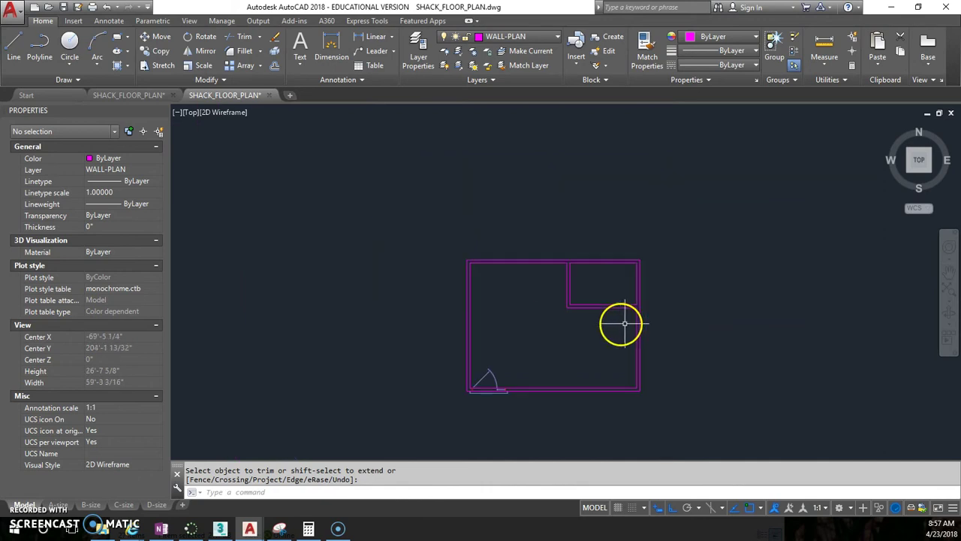
scroll(648, 311, up, 2)
scroll(640, 310, up, 2)
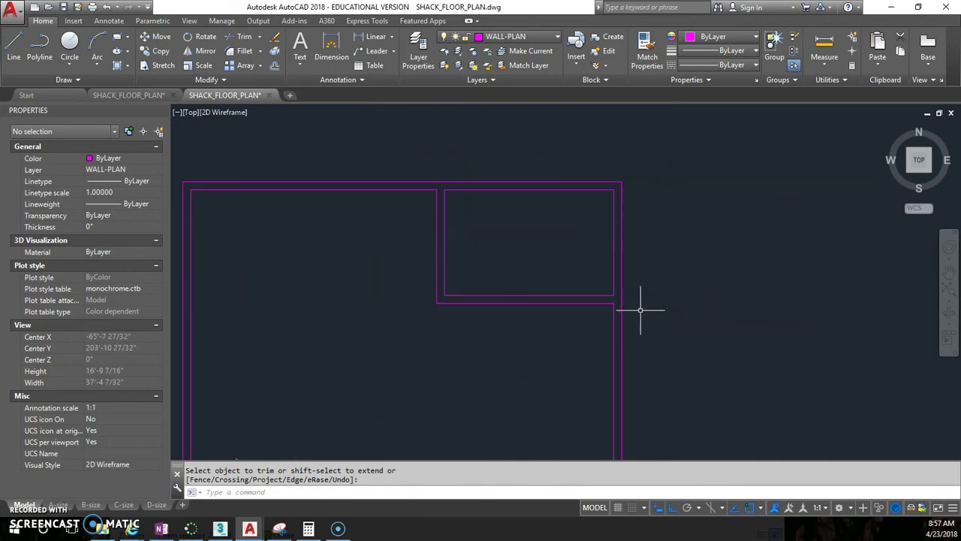
middle_drag(650, 273, 579, 276)
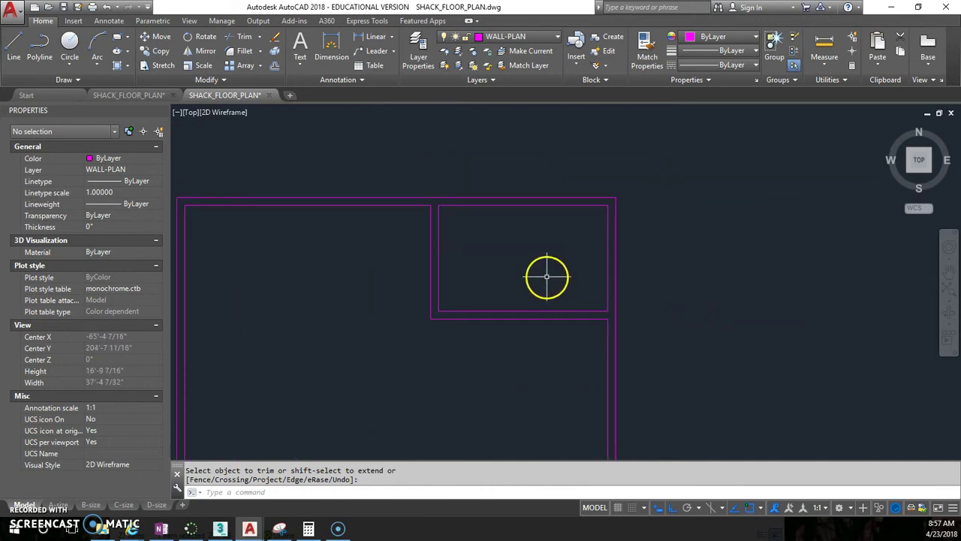
middle_drag(521, 292, 543, 263)
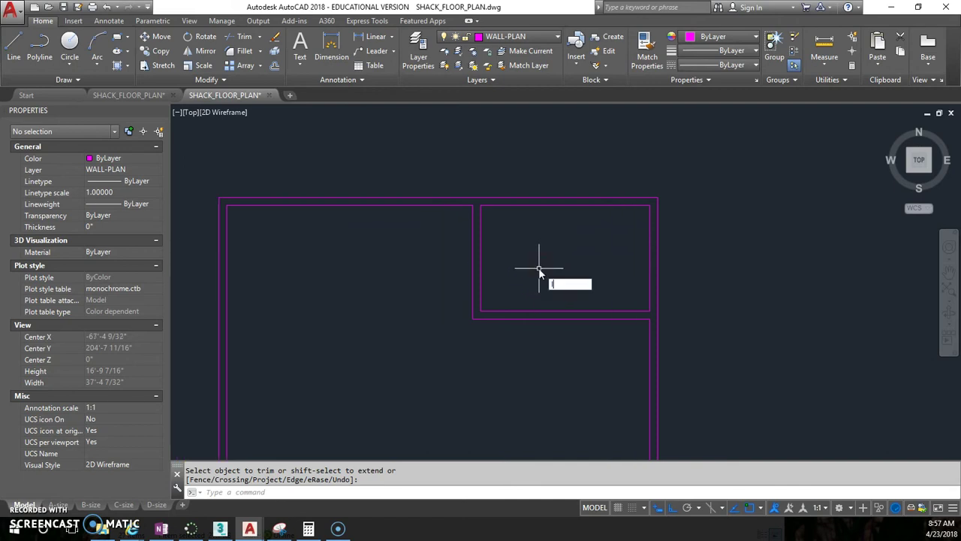
key(Return)
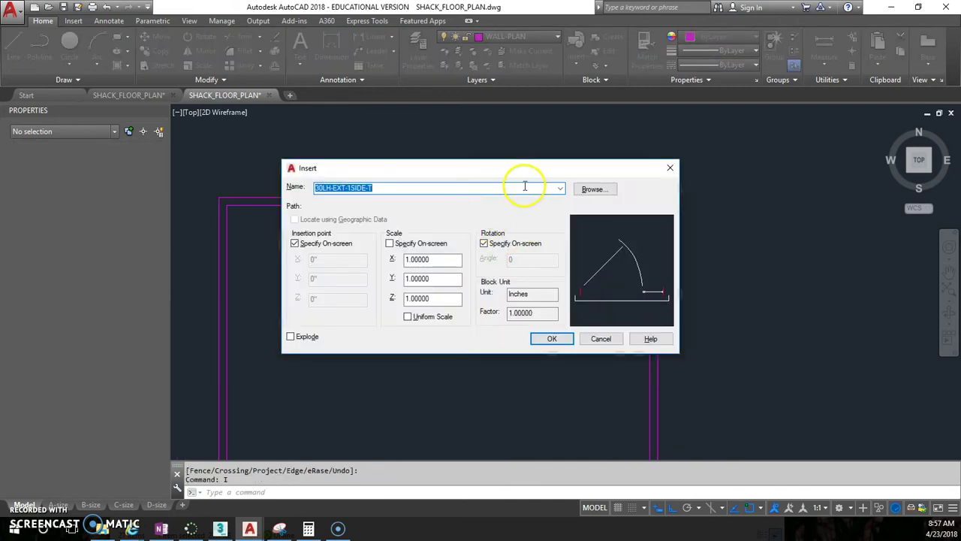
click(591, 189)
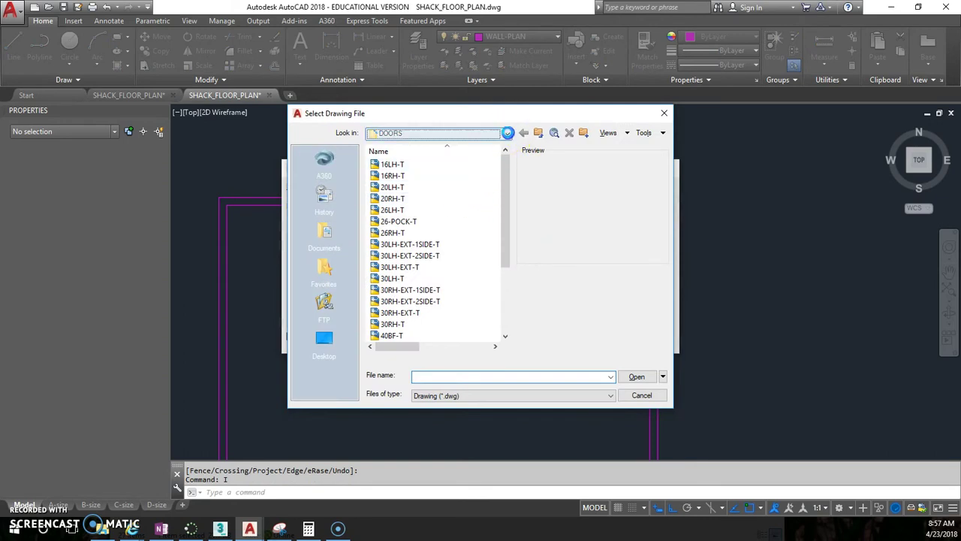
click(507, 133)
click(451, 222)
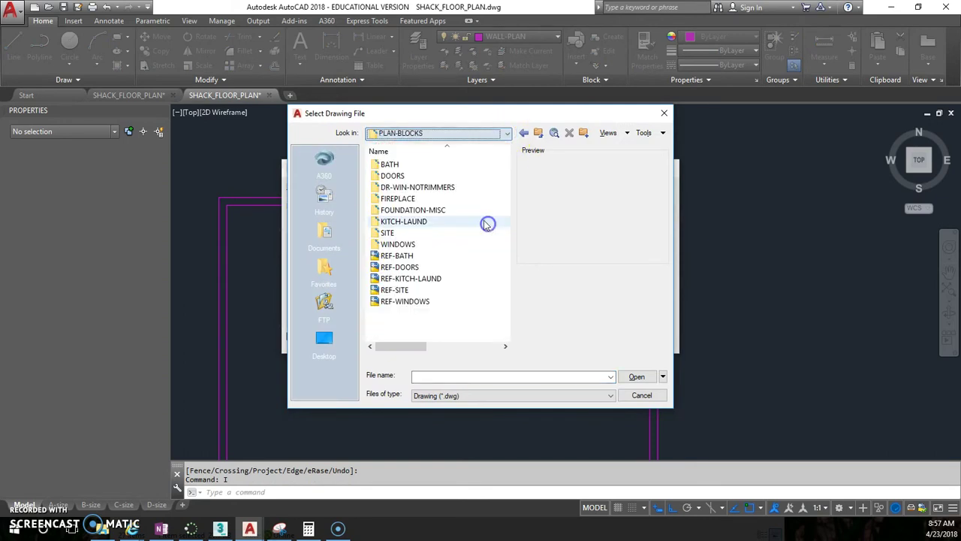
double_click(392, 164)
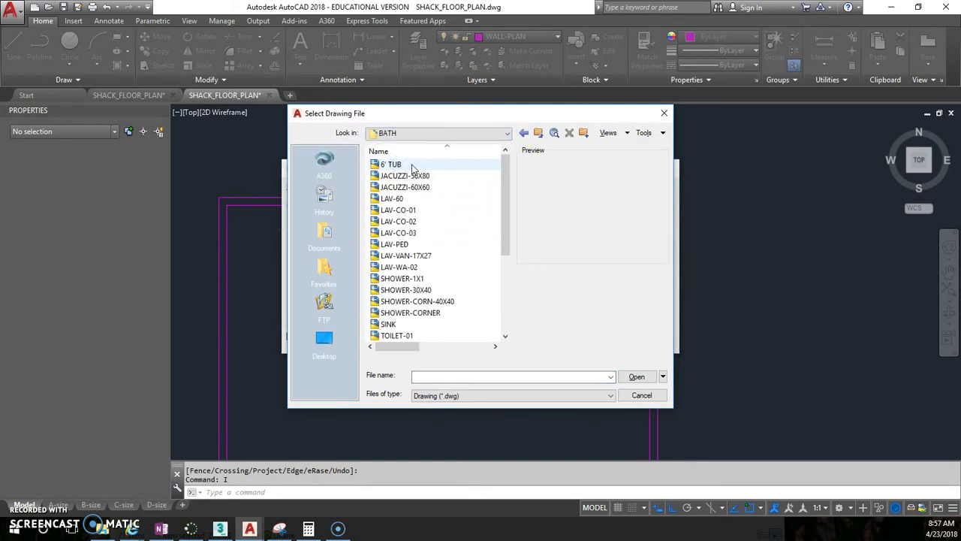
Step: Preview the 6' TUB and the toilet blocks, and choose TOILET-01 for insertion
click(412, 167)
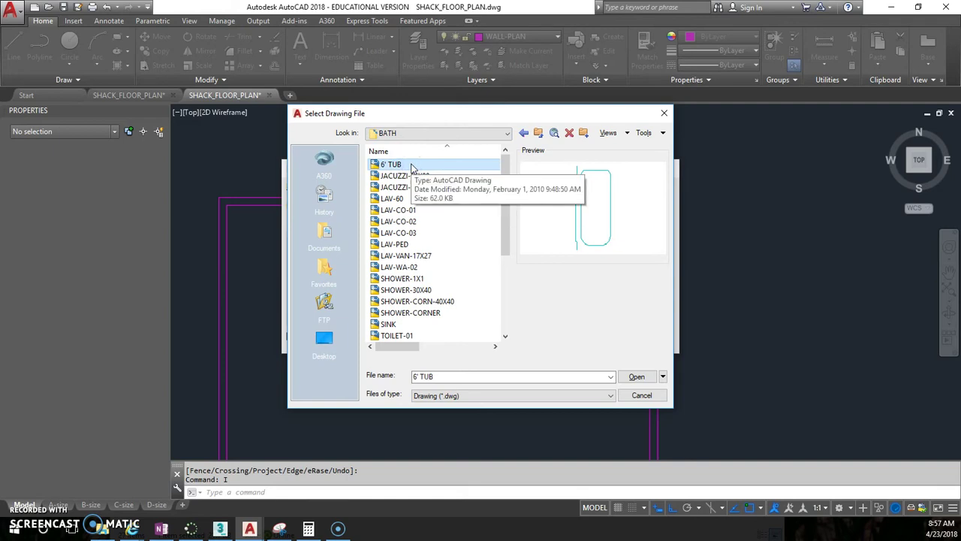
scroll(415, 169, down, 4)
click(411, 197)
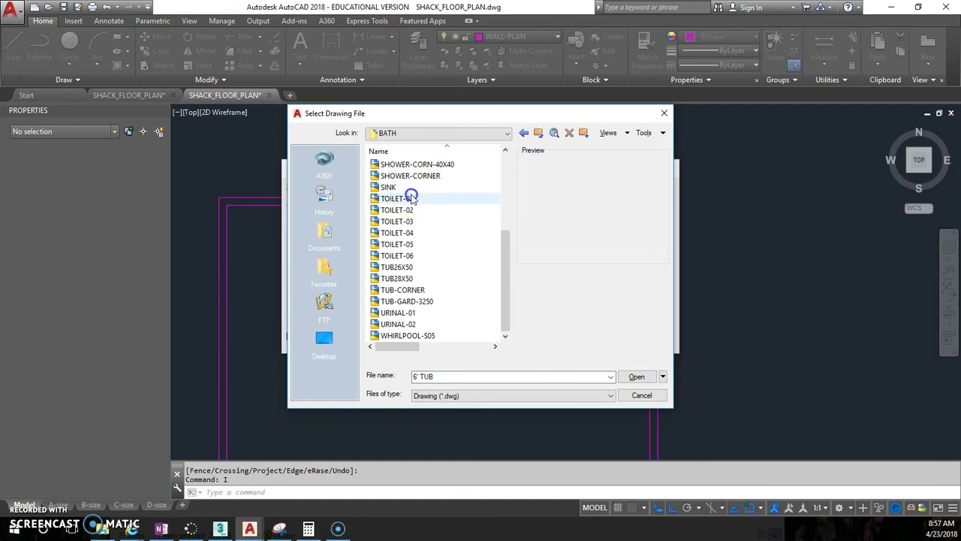
click(414, 210)
click(416, 222)
click(414, 233)
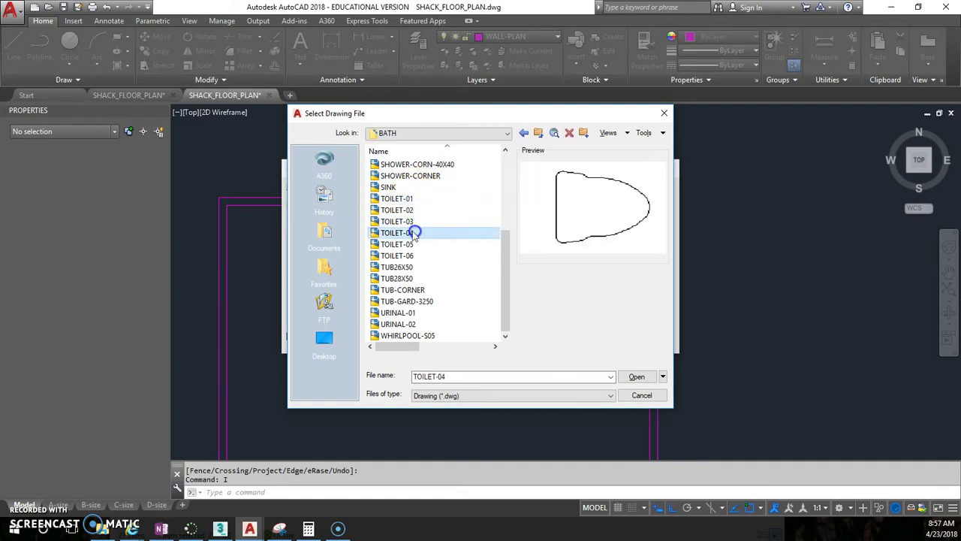
click(413, 244)
click(412, 255)
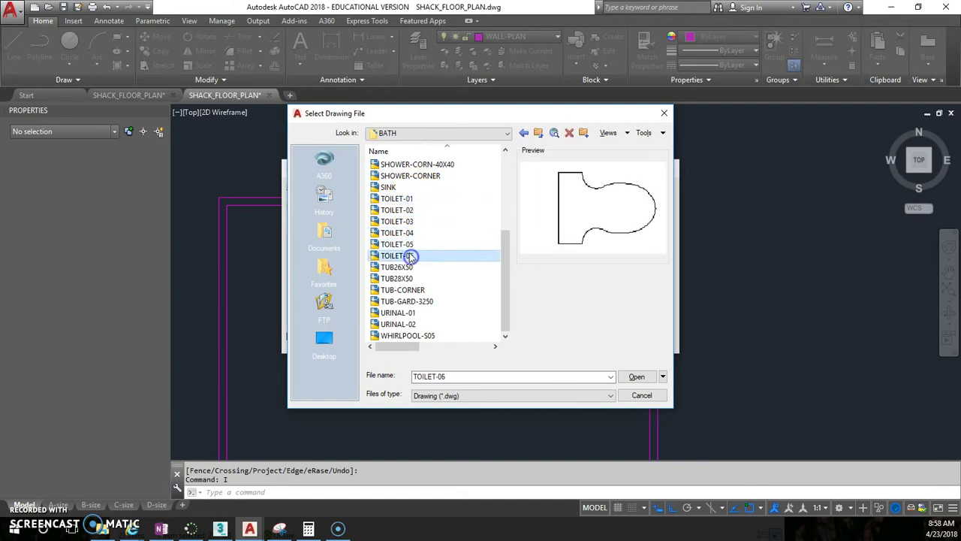
click(407, 200)
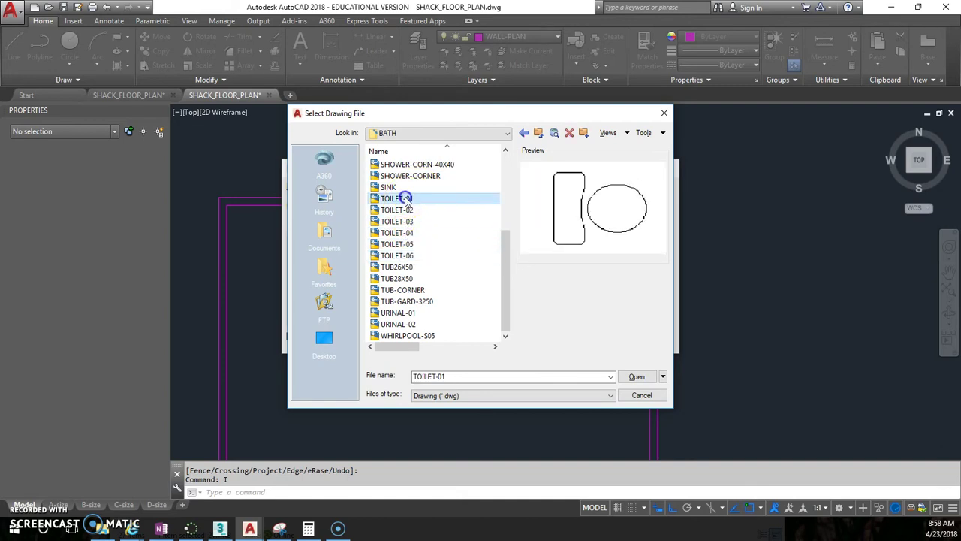
click(637, 378)
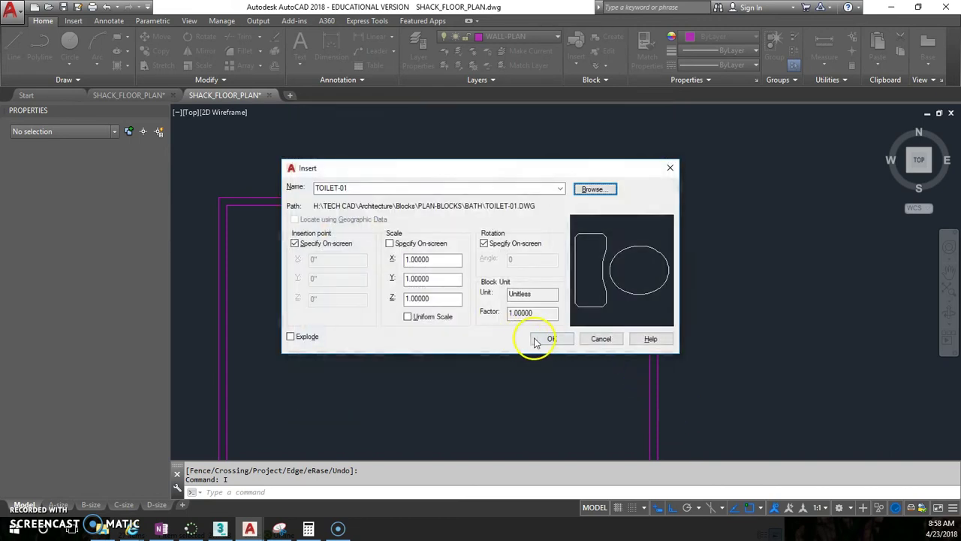
Step: Redefine the toilet block and place it at the midpoint of the small room's left partition, keeping the default 0 rotation
click(553, 338)
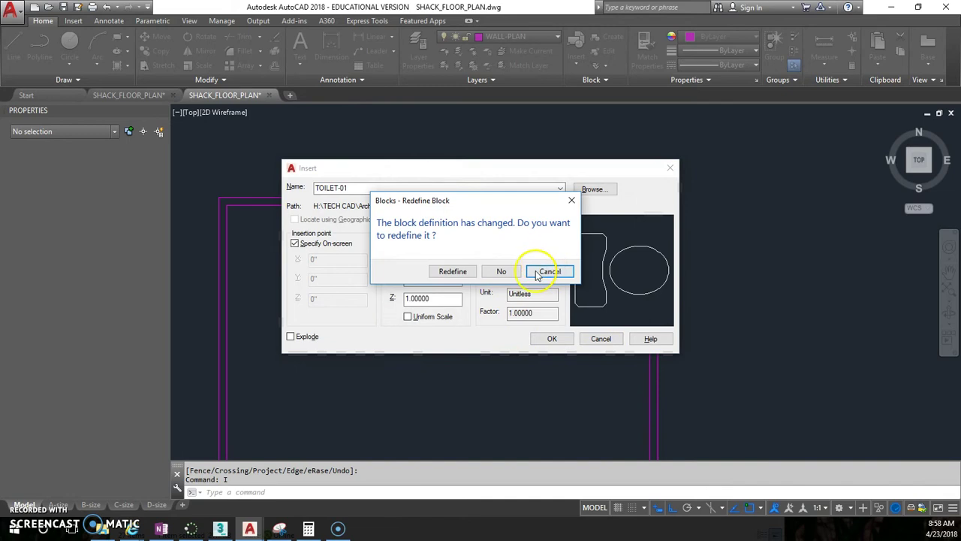
click(468, 276)
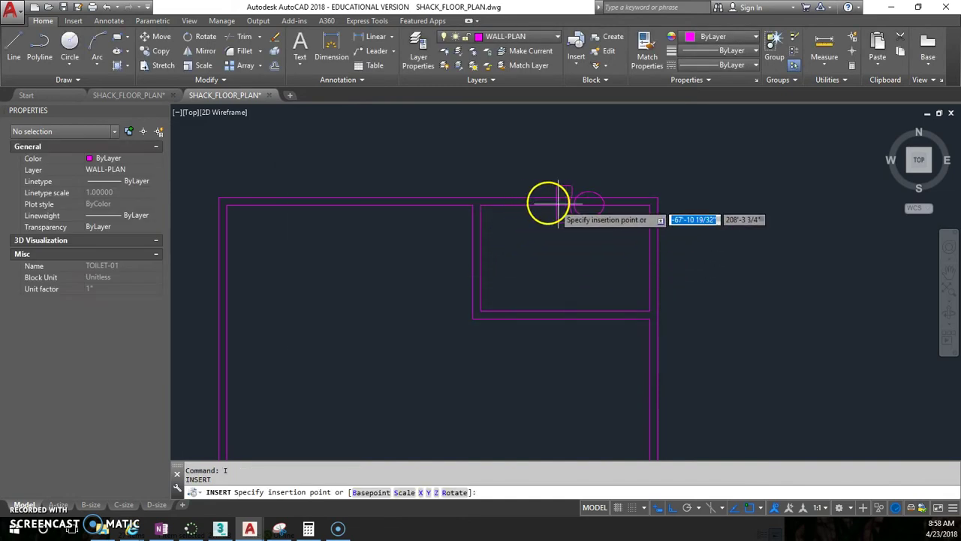
click(476, 259)
right_click(498, 229)
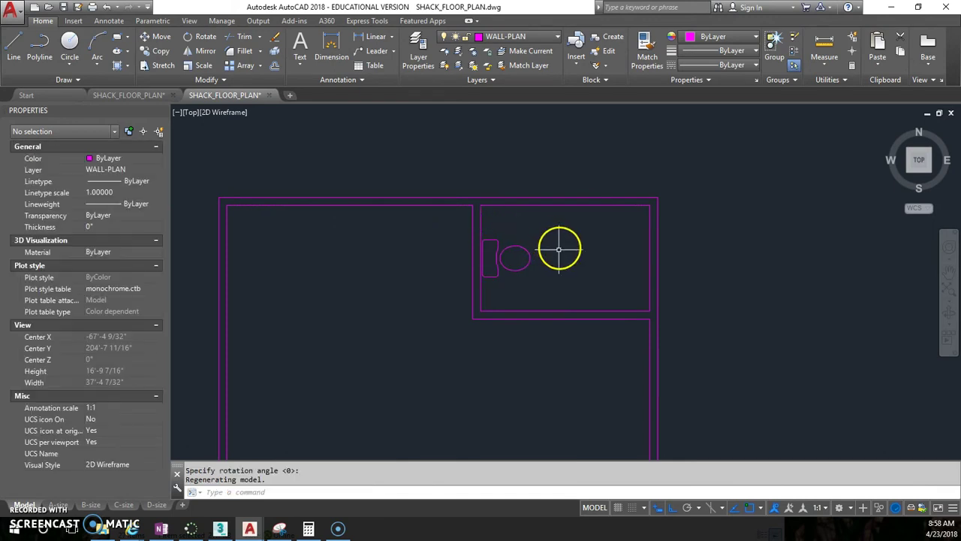
Step: Start another block insertion and bring up the tub blocks in the BATH folder
middle_drag(546, 296, 523, 271)
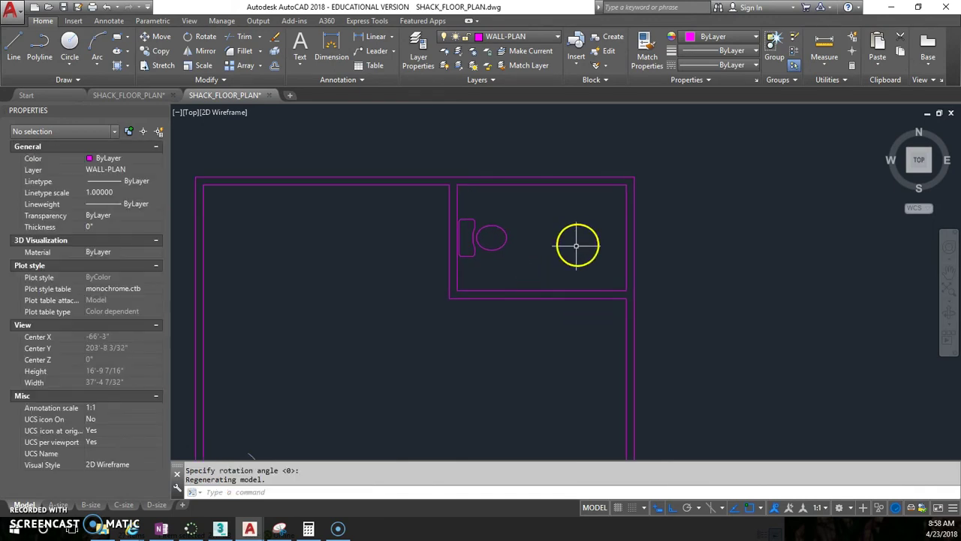
text(i)
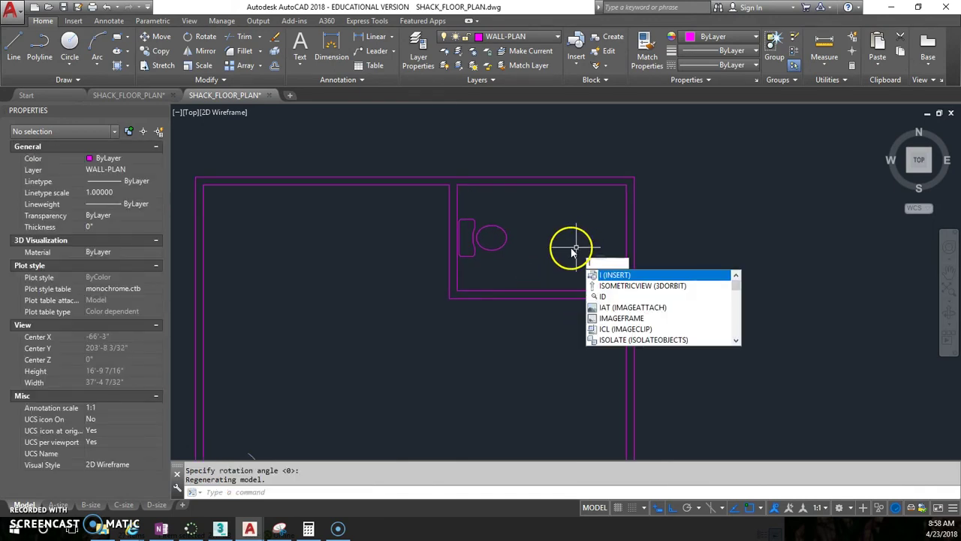
key(Return)
click(598, 190)
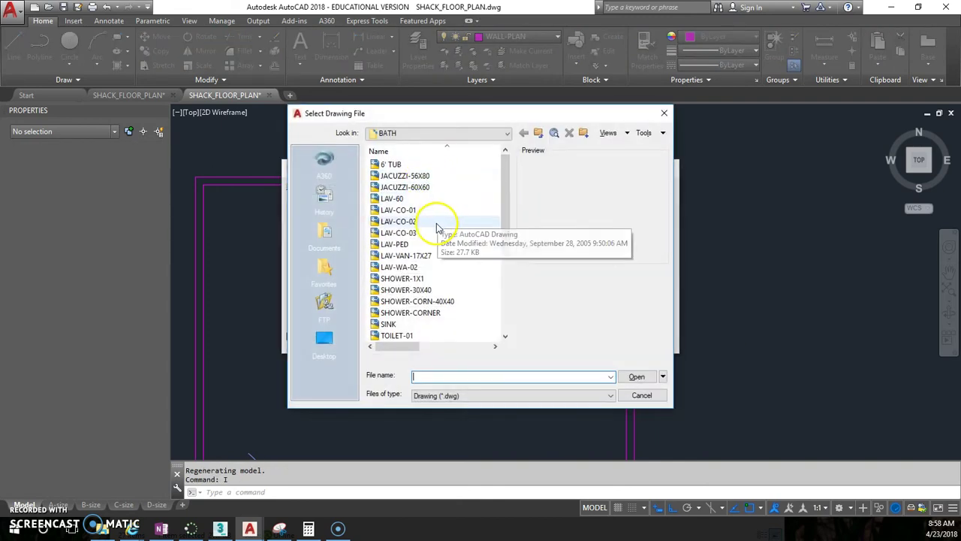
scroll(436, 247, down, 1)
scroll(436, 249, down, 3)
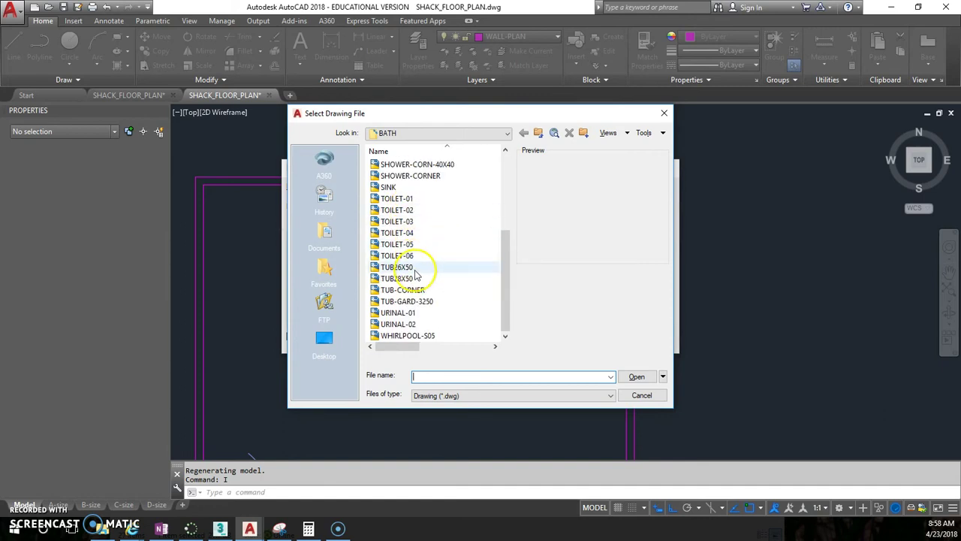
Step: Examine the previews of the tub, urinal and sink blocks to compare the available bath fixtures
click(413, 267)
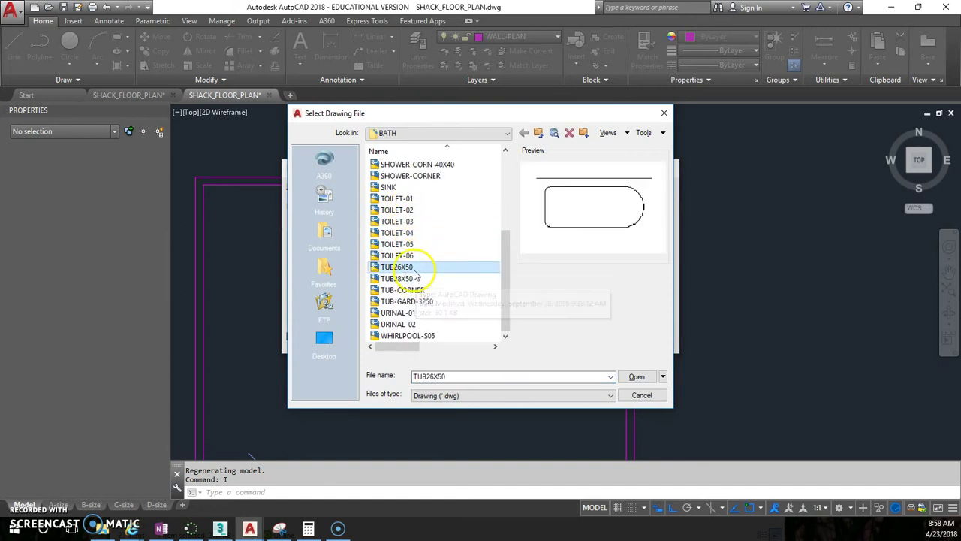
click(417, 279)
click(418, 301)
click(413, 313)
click(416, 301)
click(404, 324)
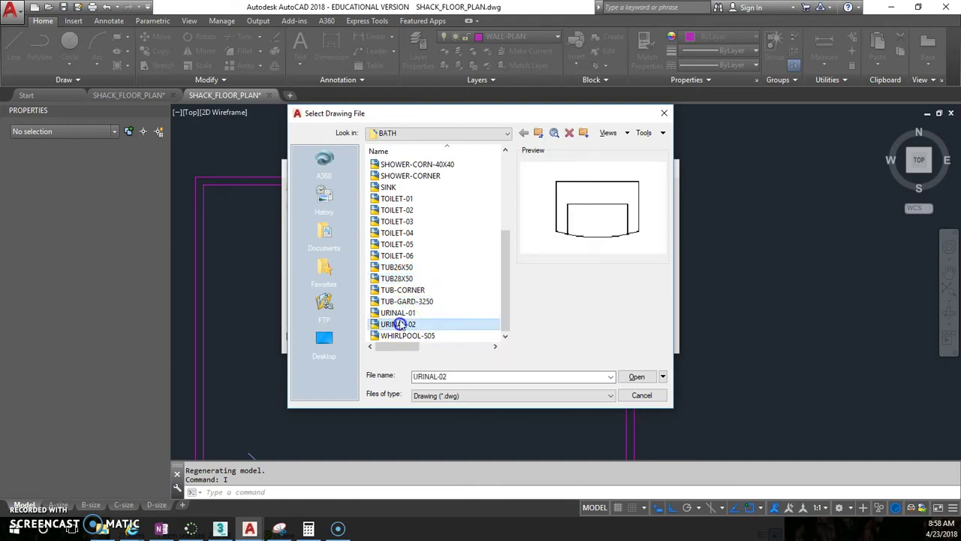
click(402, 313)
click(400, 323)
click(399, 301)
click(397, 277)
click(398, 267)
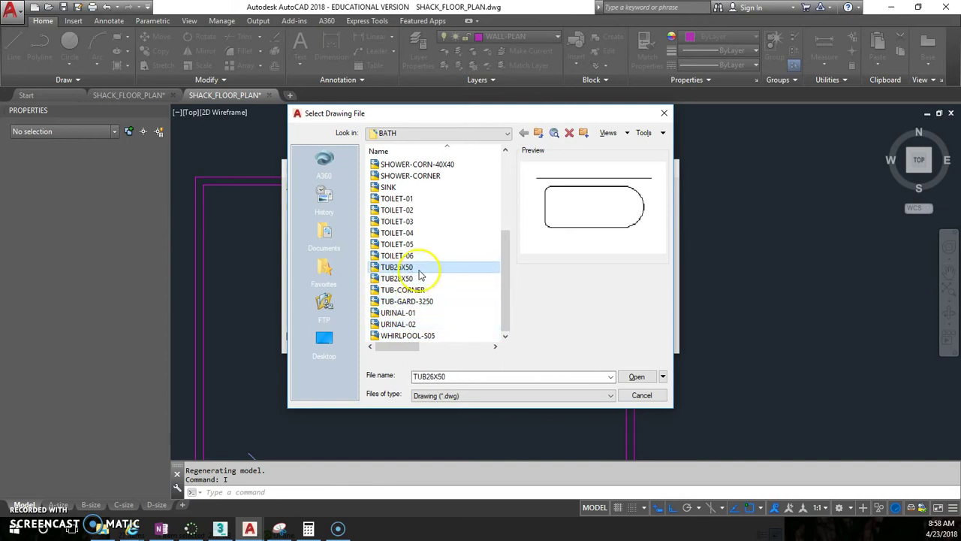
scroll(418, 272, up, 1)
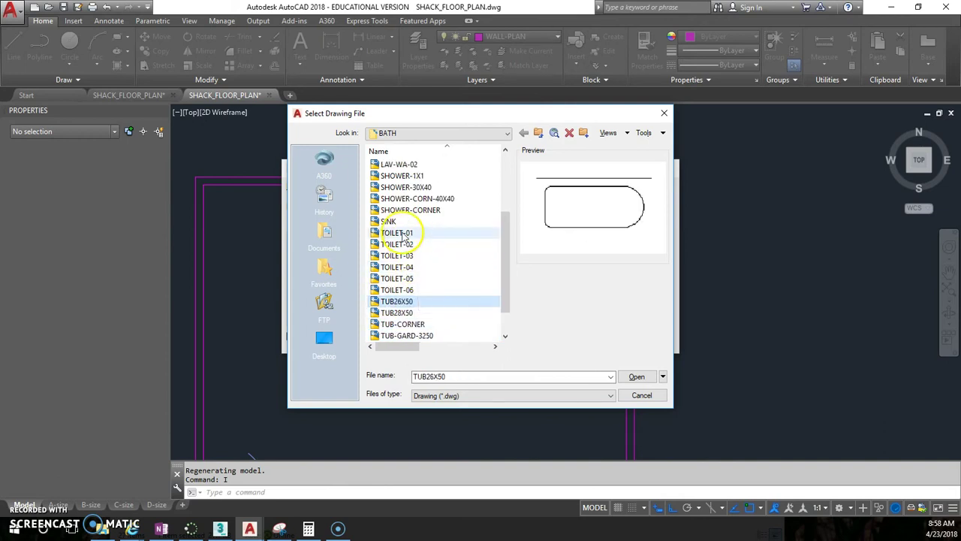
click(397, 221)
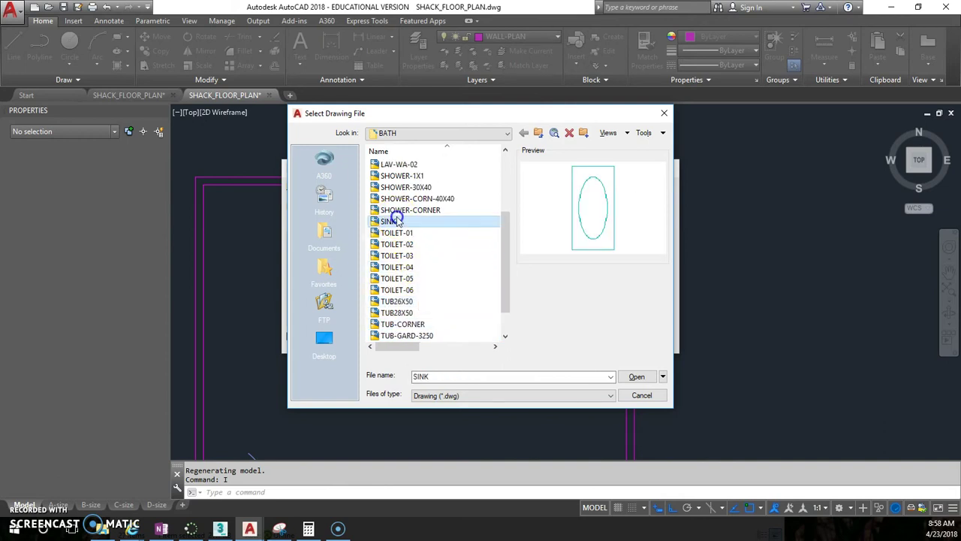
Step: Insert the TUB26X50 block just outside the right exterior wall, rotated 180 degrees
click(421, 303)
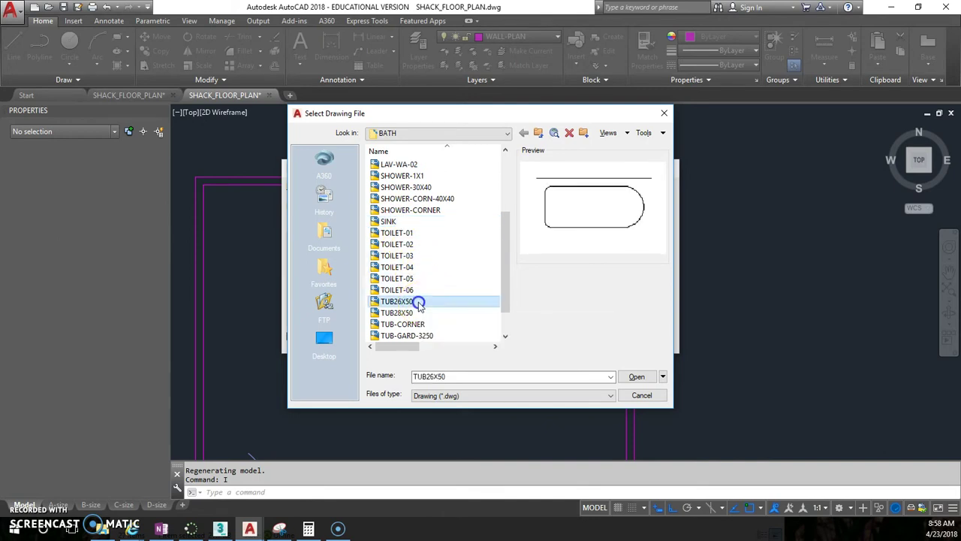
click(636, 377)
click(570, 342)
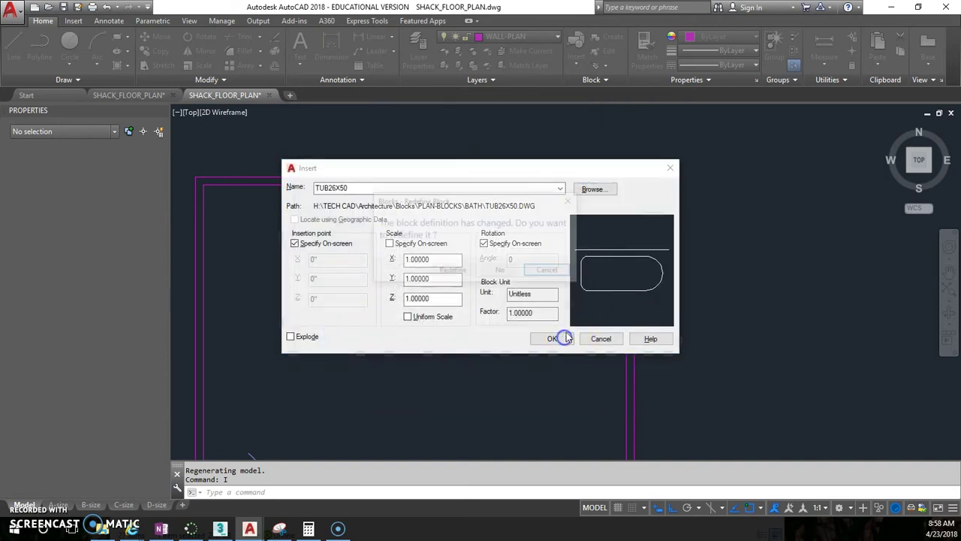
click(492, 274)
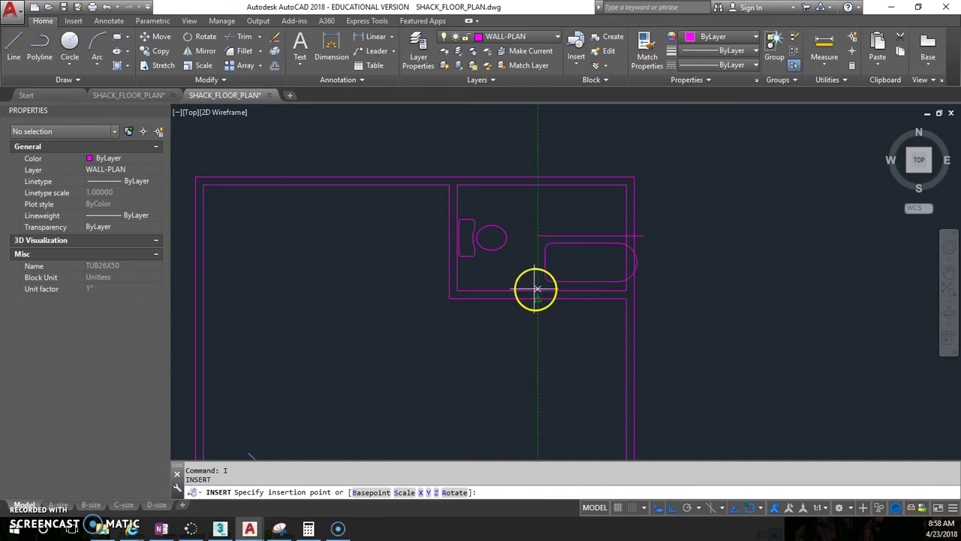
click(658, 272)
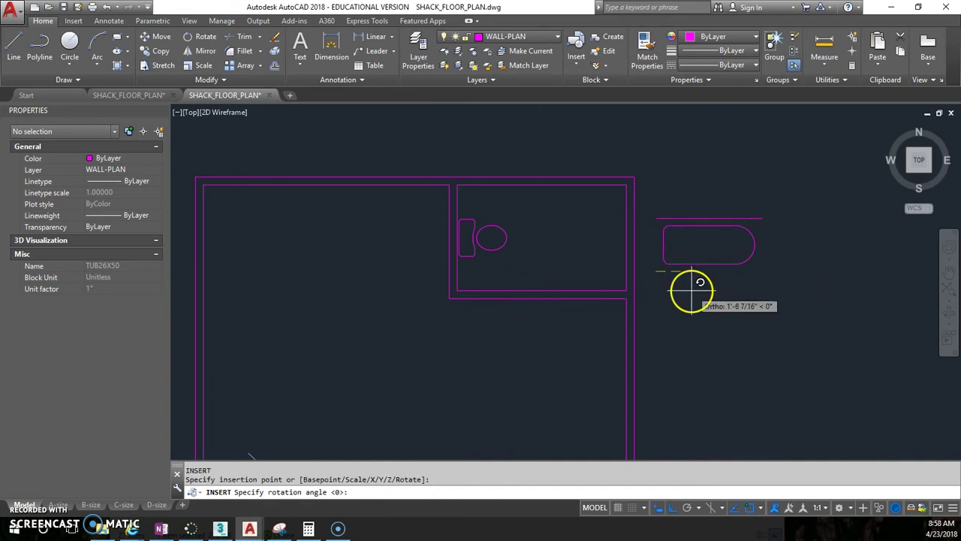
click(410, 298)
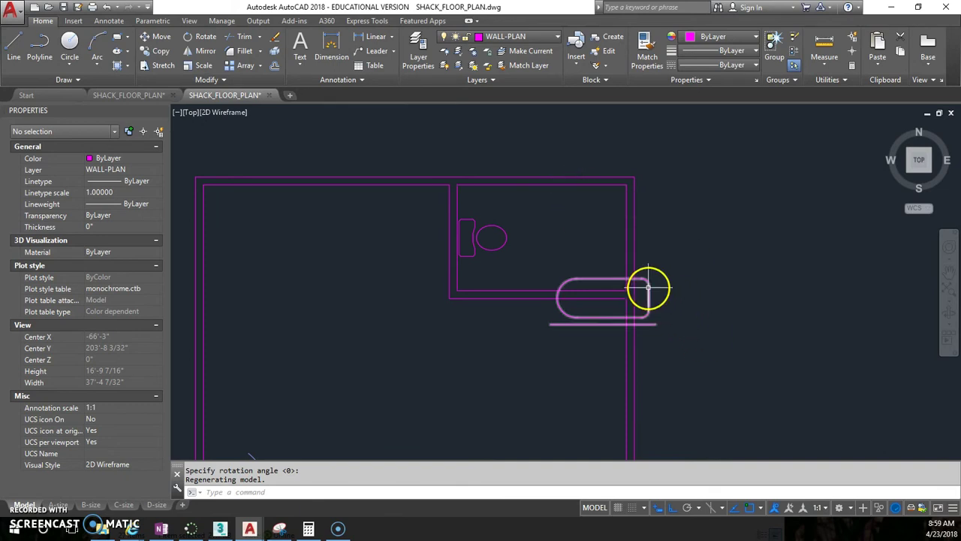
Step: Move the tub by its insertion point to the small room's upper-right inside corner
click(618, 329)
drag(657, 274, 627, 184)
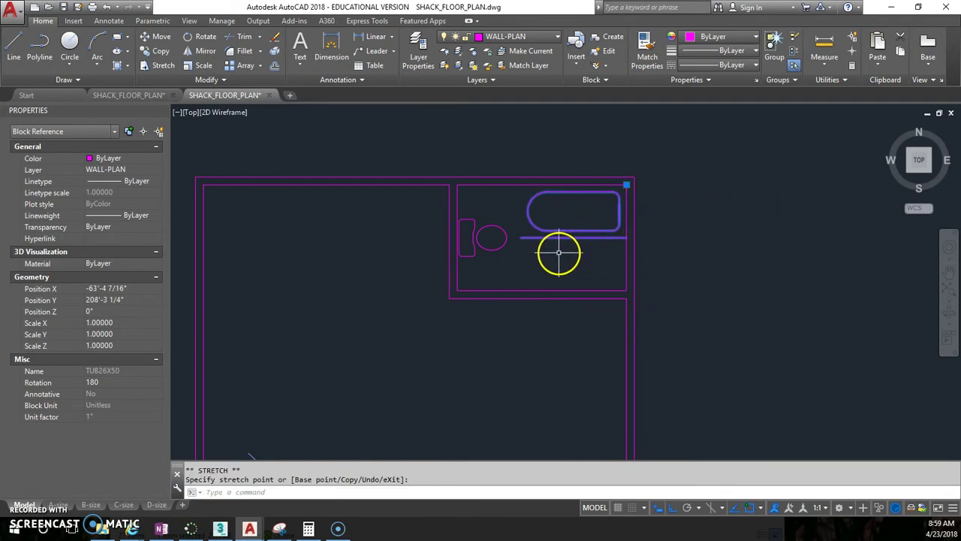
key(Escape)
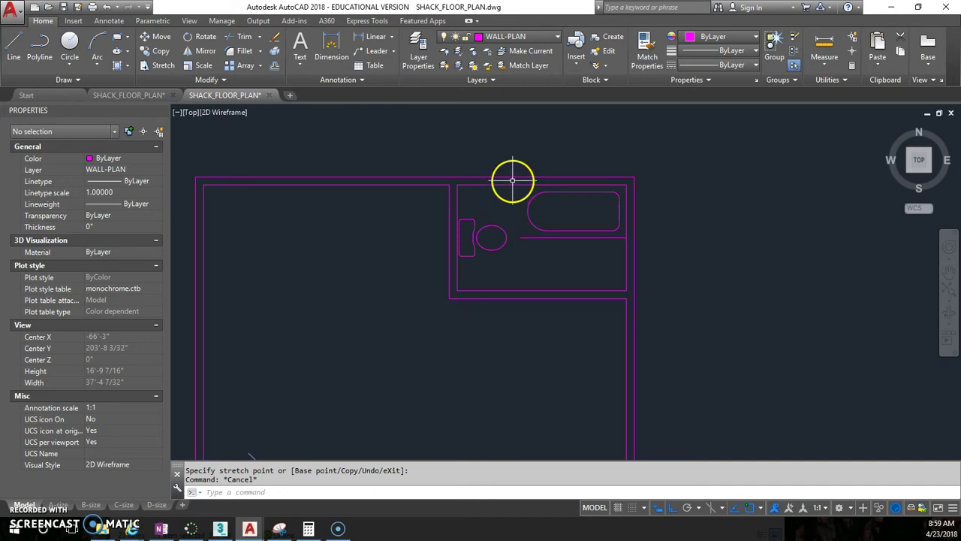
Step: Move the tub straight up out of the small room to just above the upper exterior wall
click(597, 239)
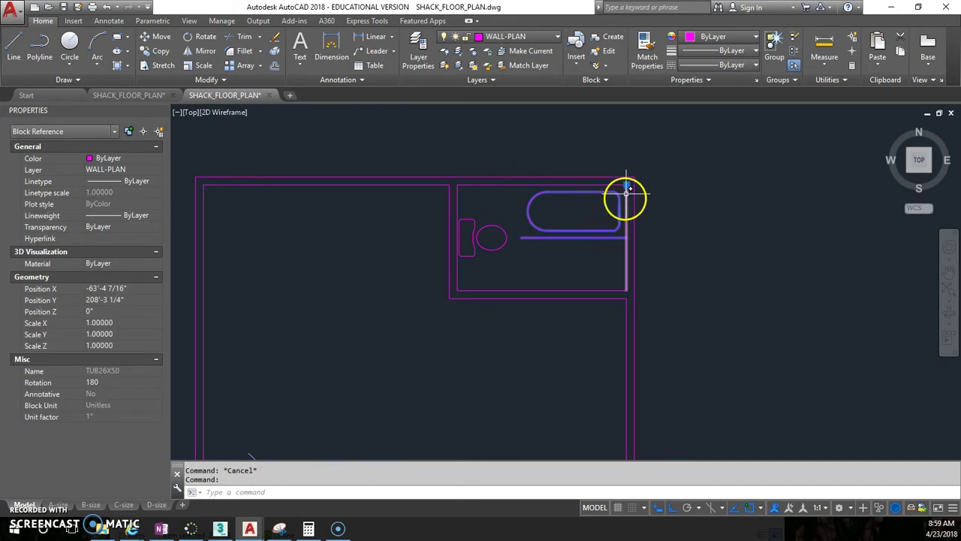
middle_drag(609, 225, 515, 260)
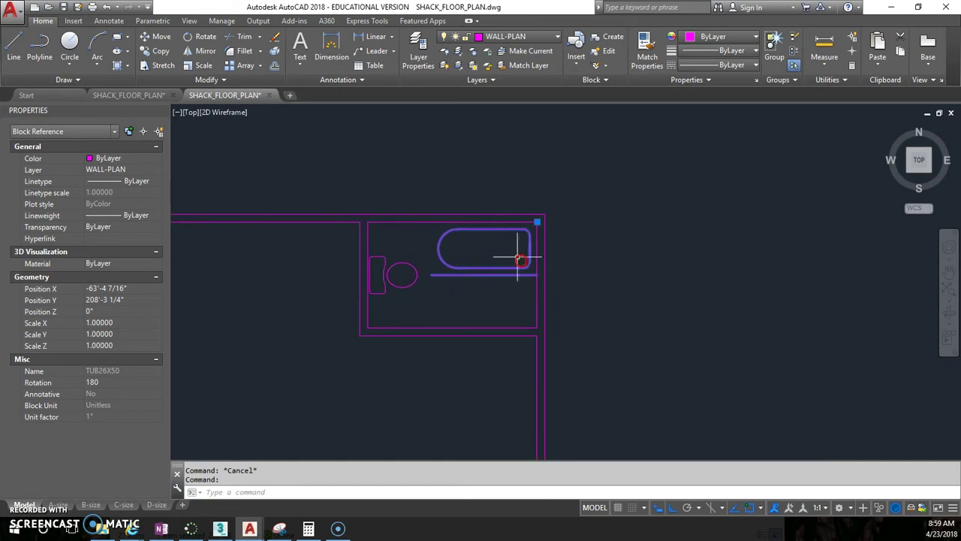
click(537, 221)
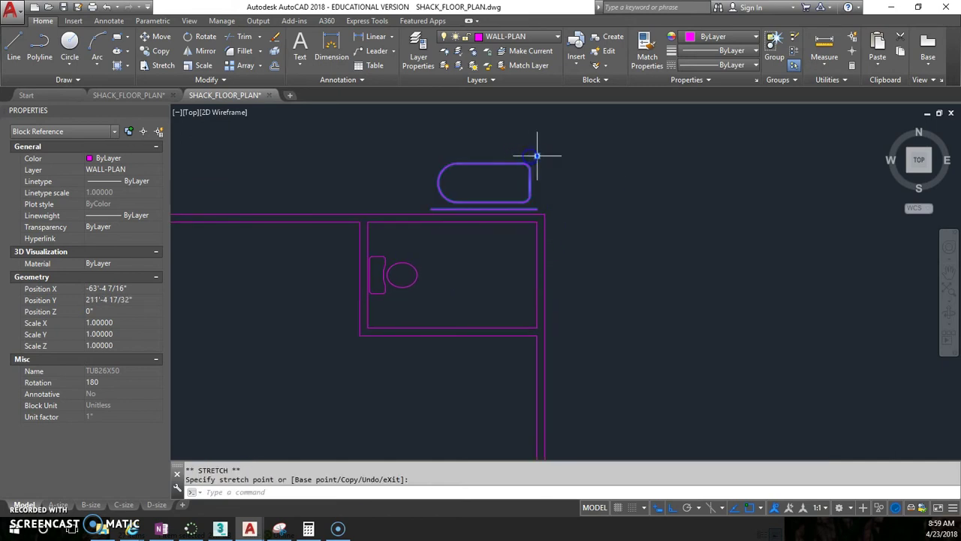
click(530, 151)
key(Escape)
key(Escape)
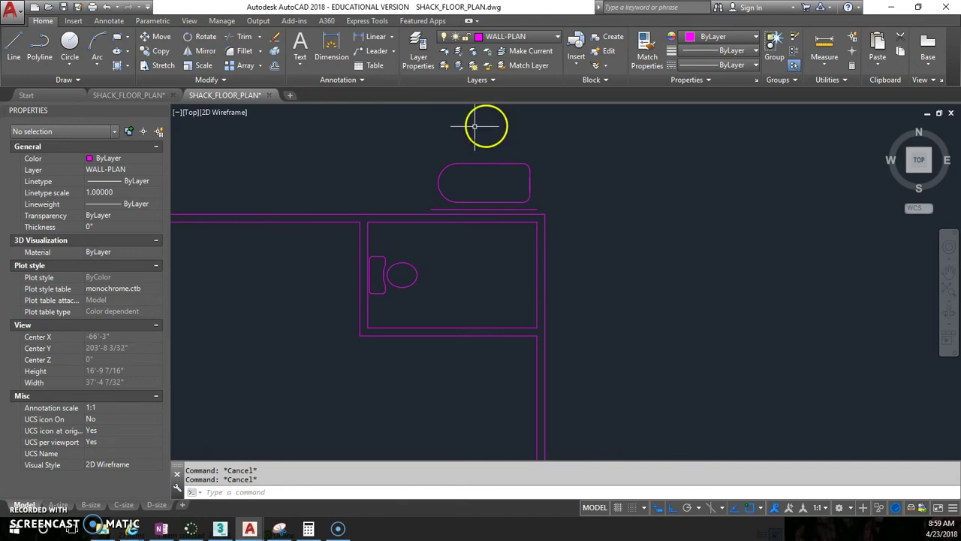
Step: Rotate the tub 270 degrees about the right end of its long front edge line so it stands vertically
click(492, 162)
right_click(494, 165)
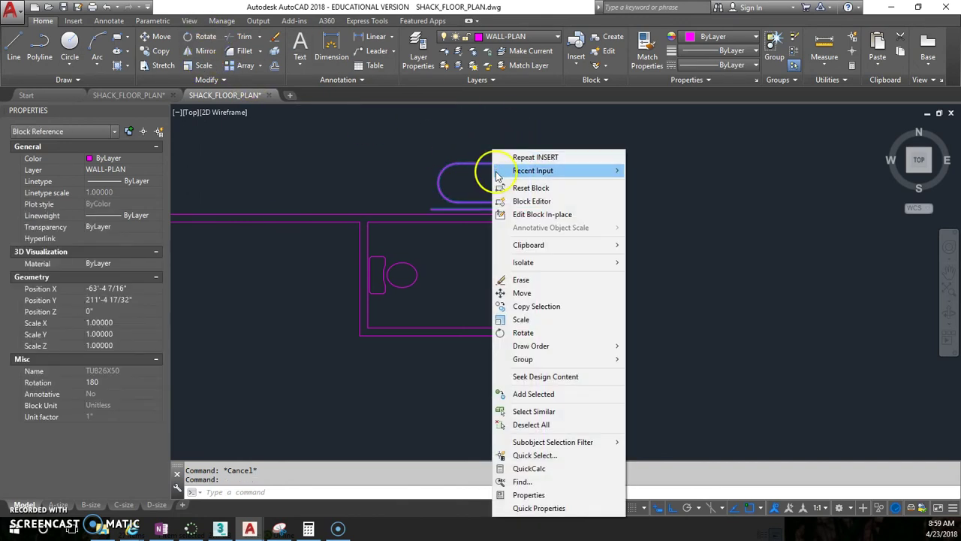
click(523, 332)
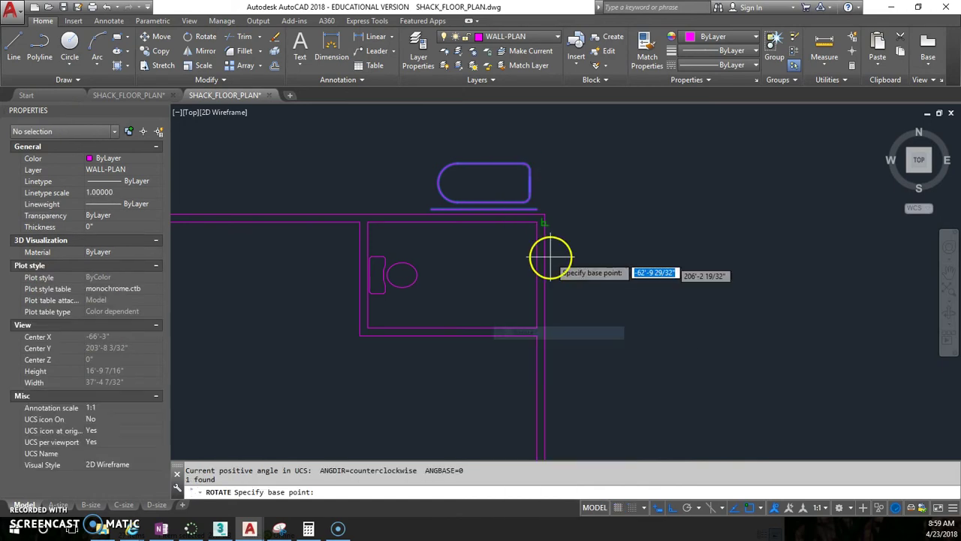
click(538, 208)
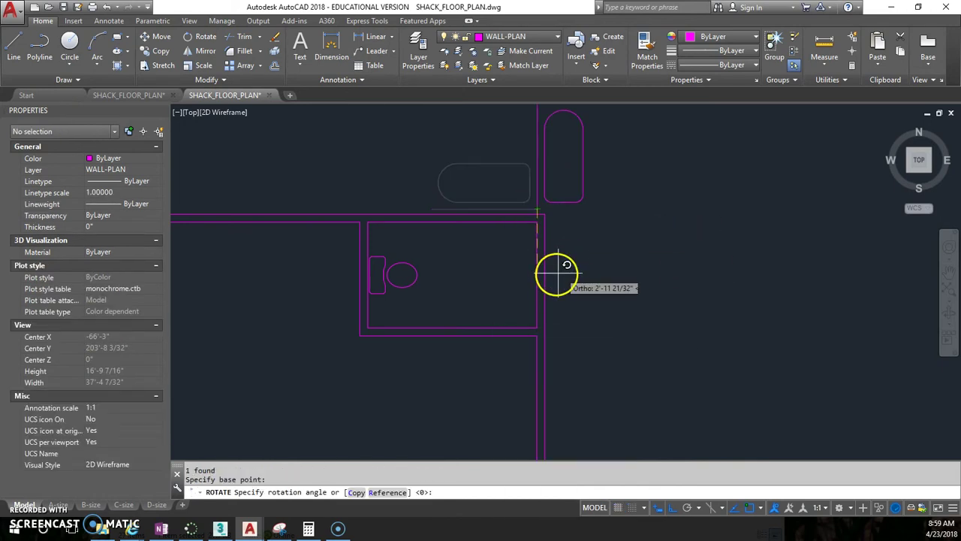
click(540, 200)
Step: Move the tub by its insertion point to the small room's lower-right inside corner
click(541, 178)
click(590, 209)
click(591, 209)
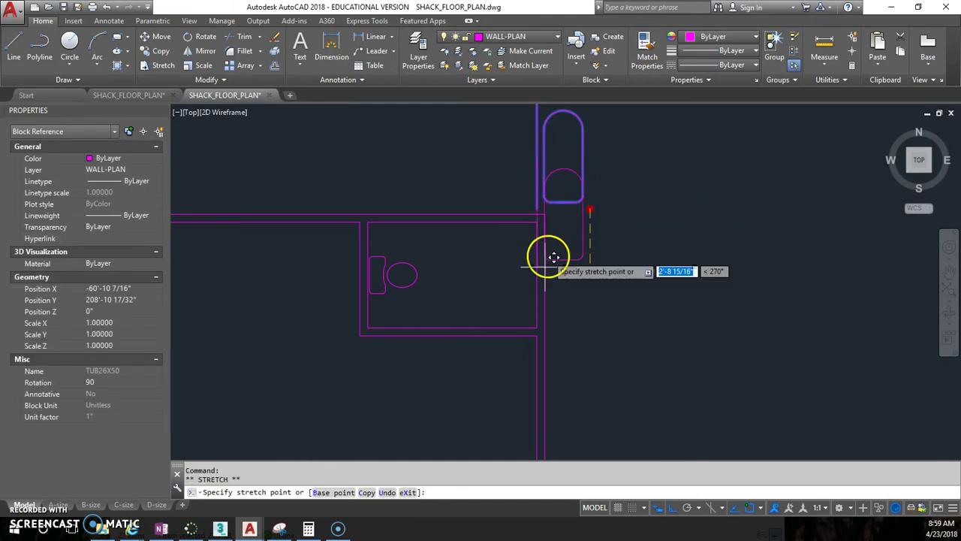
click(538, 327)
scroll(484, 239, up, 2)
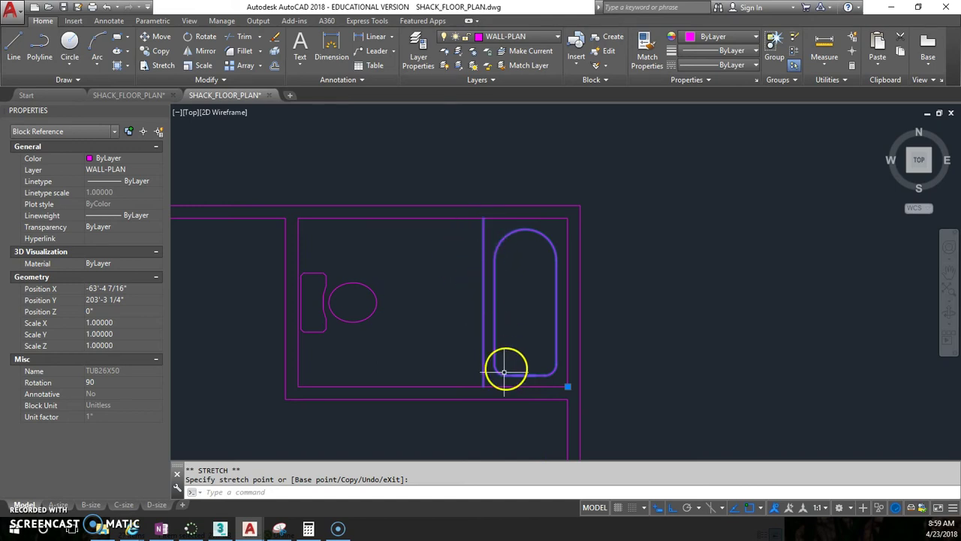
key(Escape)
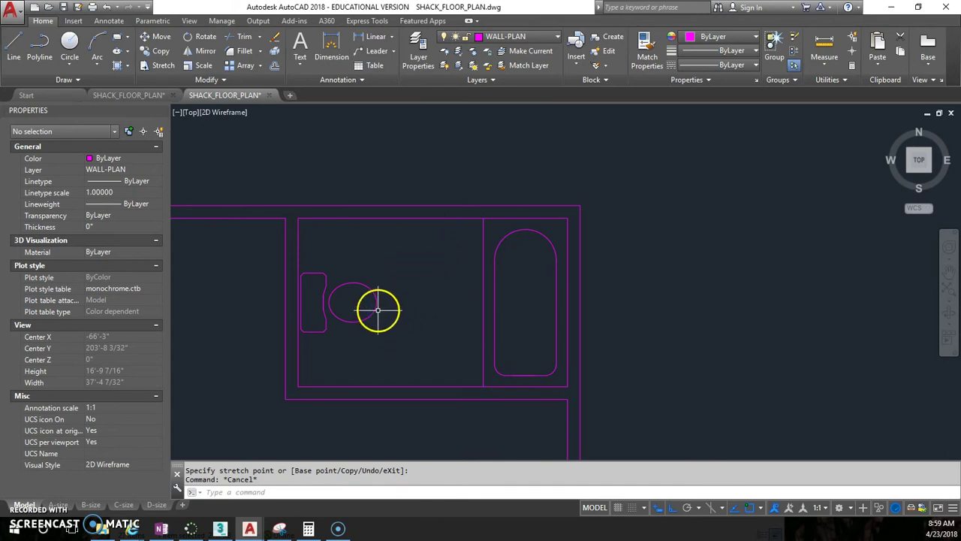
Step: Move the toilet to the midpoint of the room's upper inside wall and rotate it 270 degrees to face down
click(339, 286)
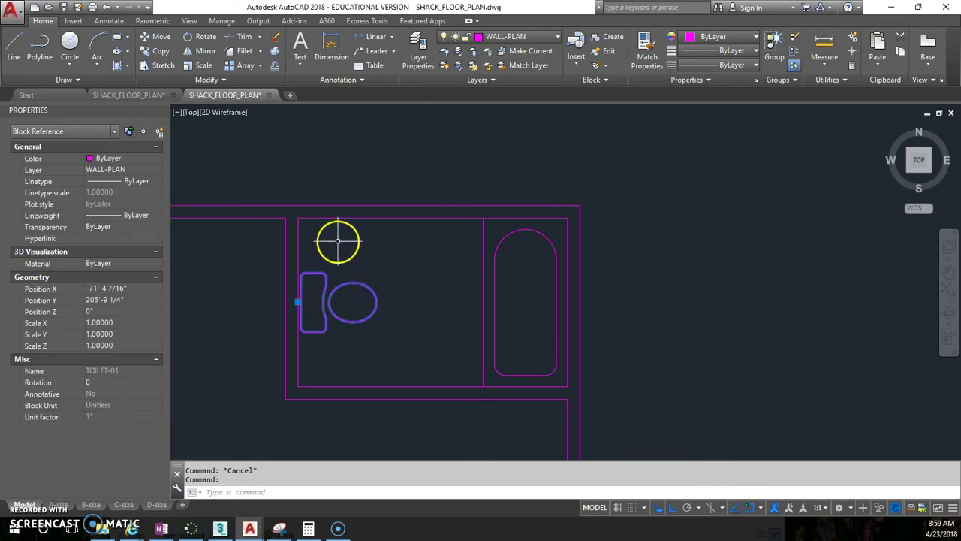
click(299, 301)
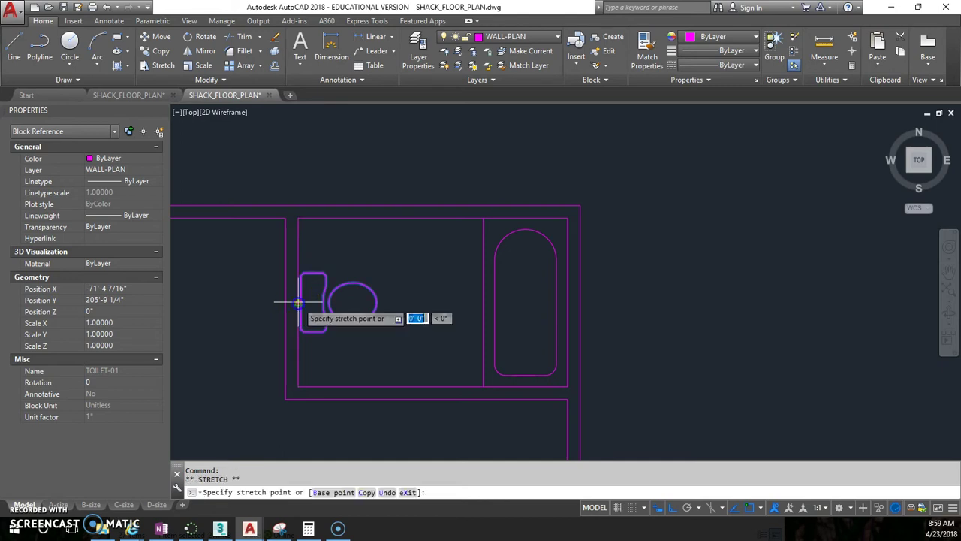
click(433, 218)
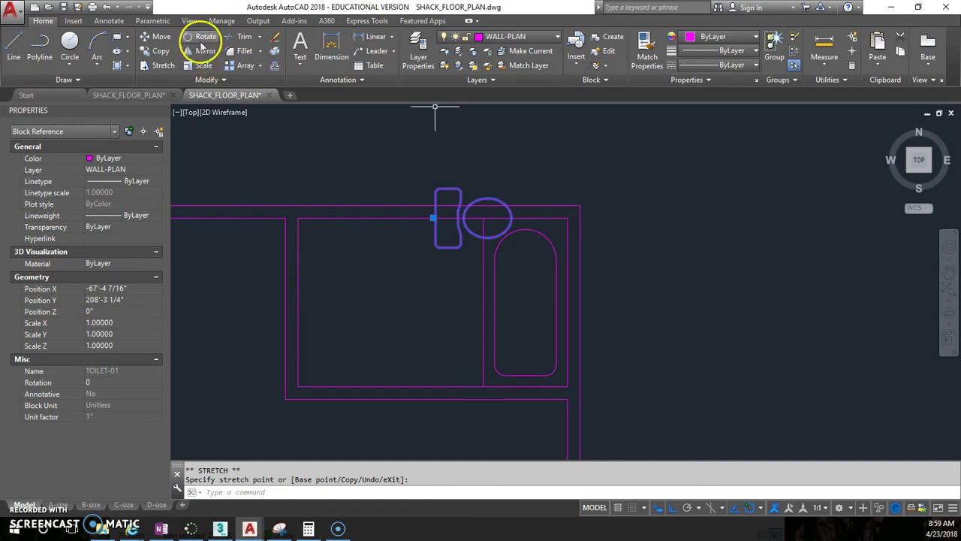
click(201, 37)
click(436, 218)
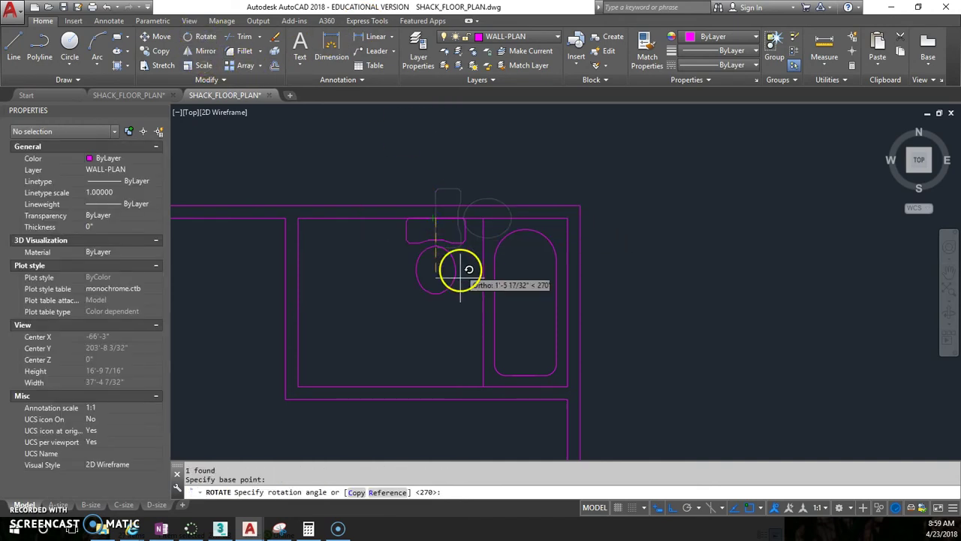
scroll(434, 235, up, 5)
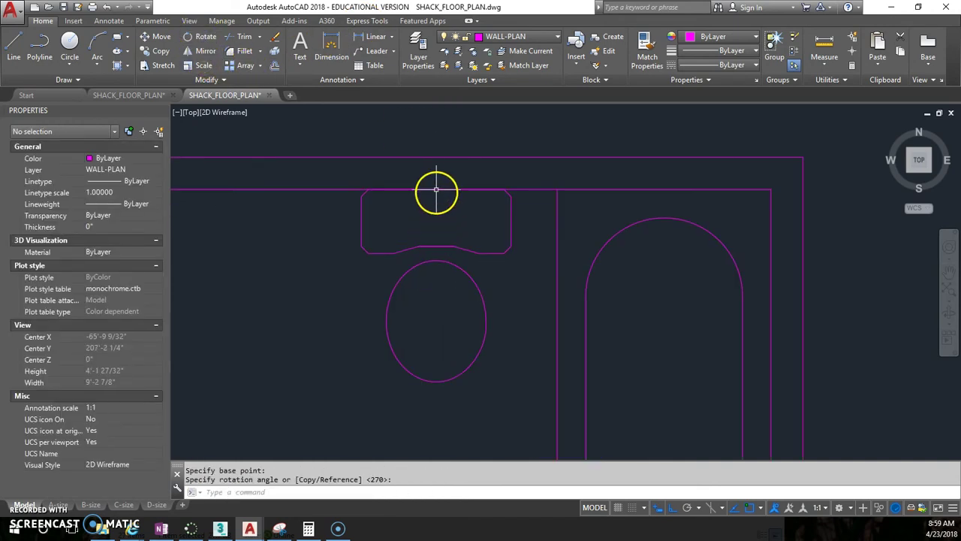
click(437, 197)
click(437, 181)
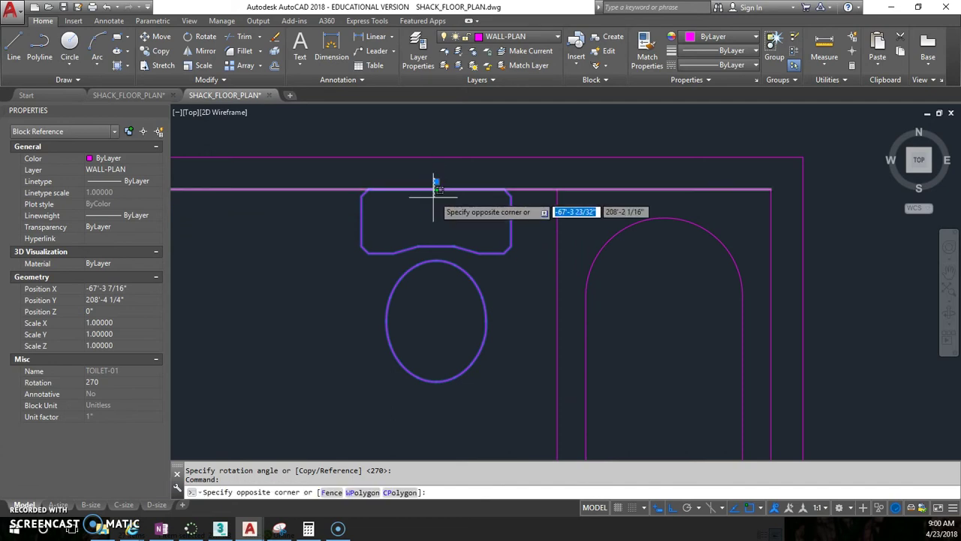
click(433, 208)
key(Escape)
key(Escape)
Step: Move the toilet down 1" so its insertion point lies on the upper wall's inner face
click(444, 245)
click(437, 185)
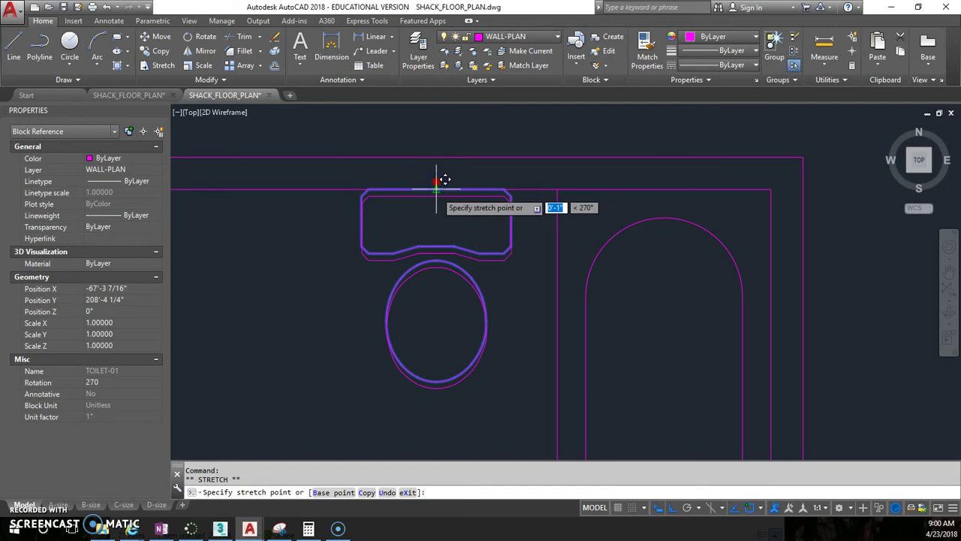
key(Return)
scroll(455, 189, down, 3)
mouse_move(498, 219)
middle_down()
mouse_move(534, 219)
mouse_move(612, 178)
mouse_move(616, 209)
middle_up()
scroll(534, 219, up, 1)
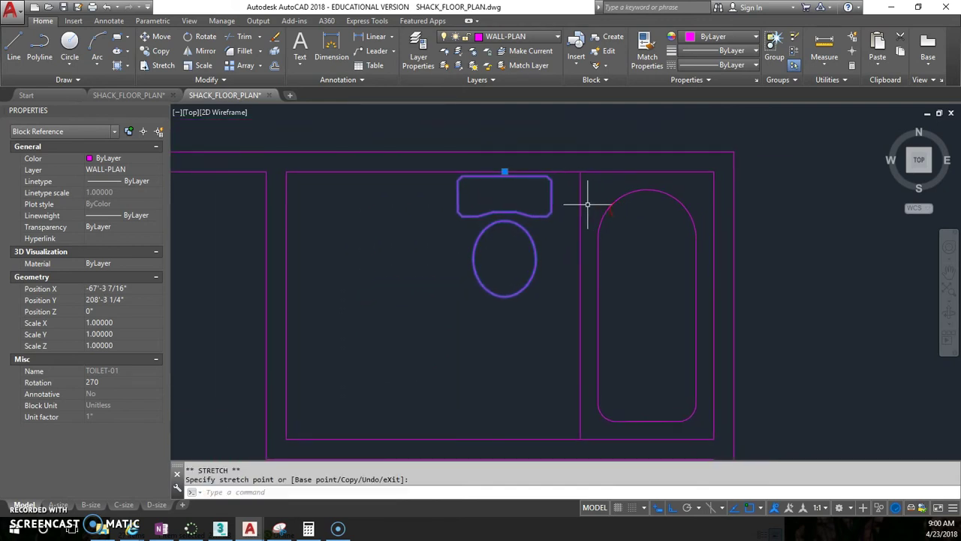
key(Escape)
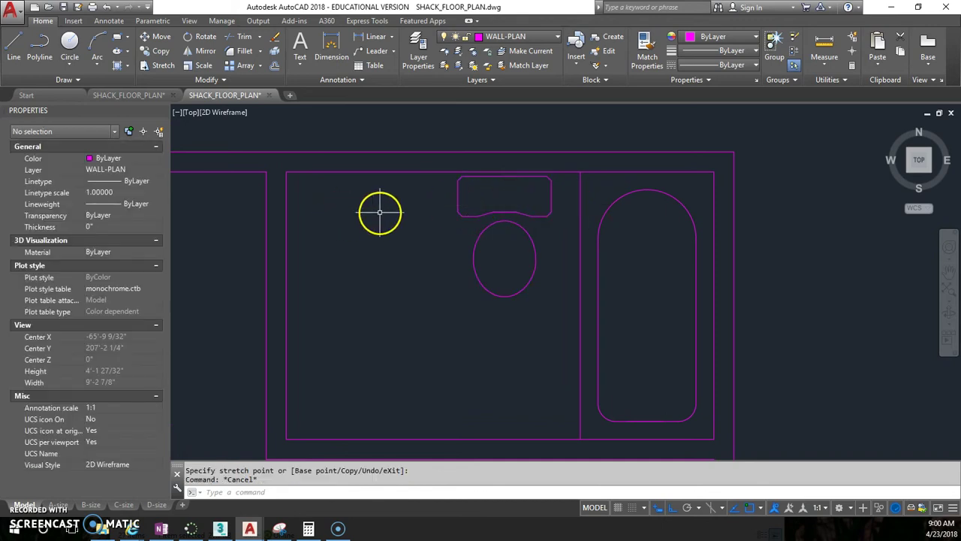
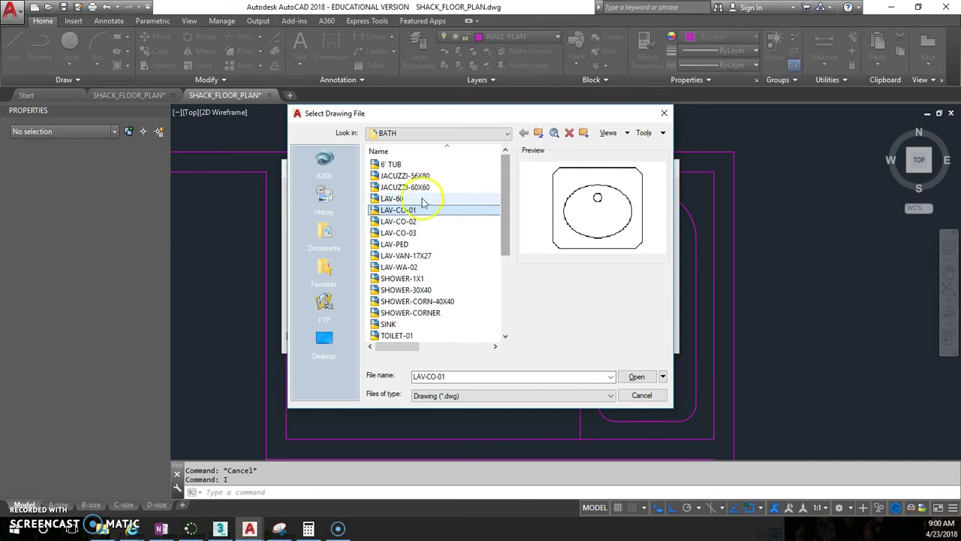
Step: Compare the previews of the LAV-CO-01, LAV-CO-02, LAV-CO-03 and LAV-PED lavatory blocks in the BATH folder
key(Down)
click(445, 221)
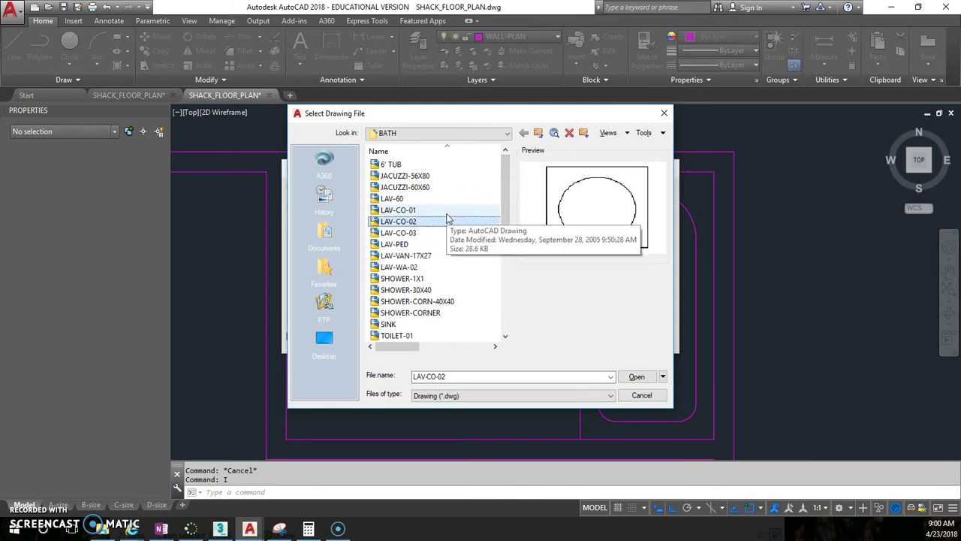
click(446, 215)
click(455, 222)
click(451, 232)
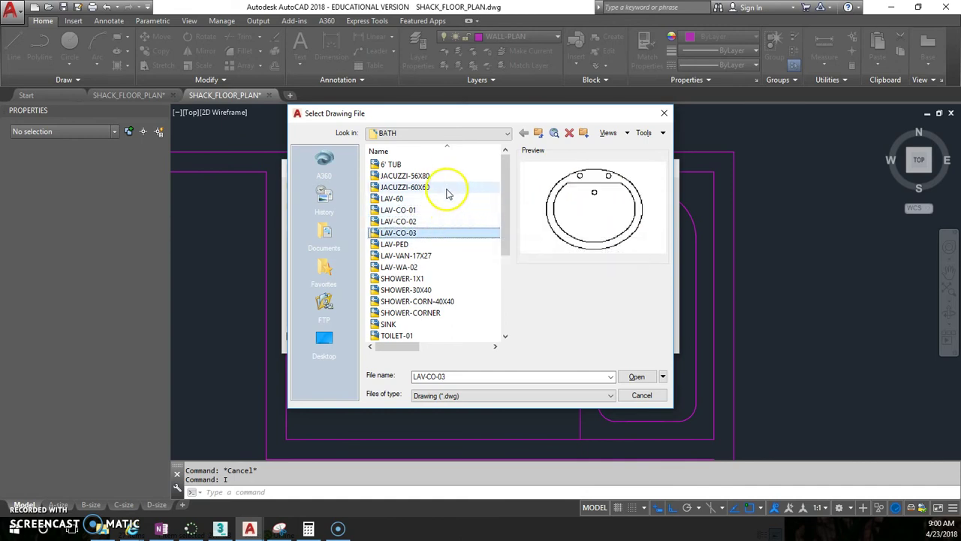
click(447, 244)
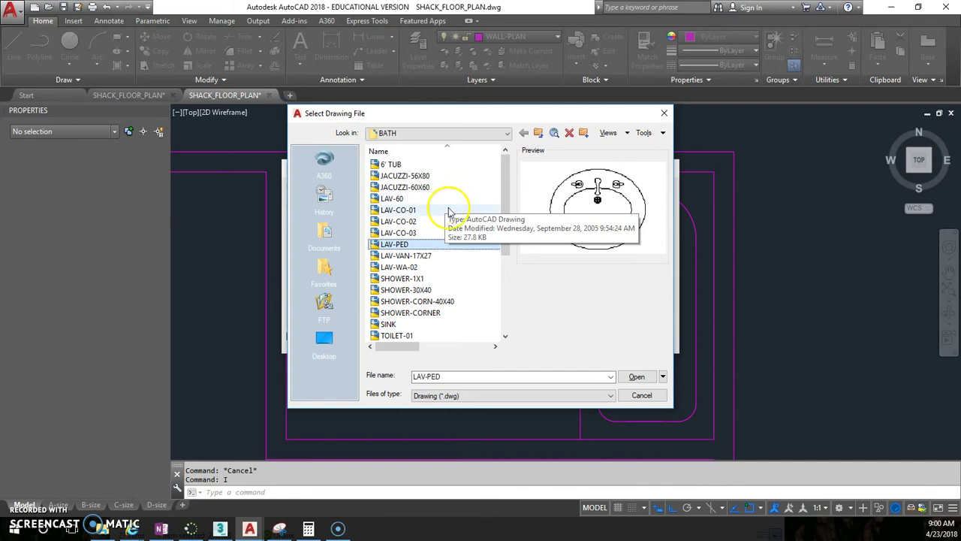
Step: Insert the LAV-VAN-17X27 vanity block, redefining its definition, along the upper inside wall beside the toilet at 0 degrees rotation
click(424, 256)
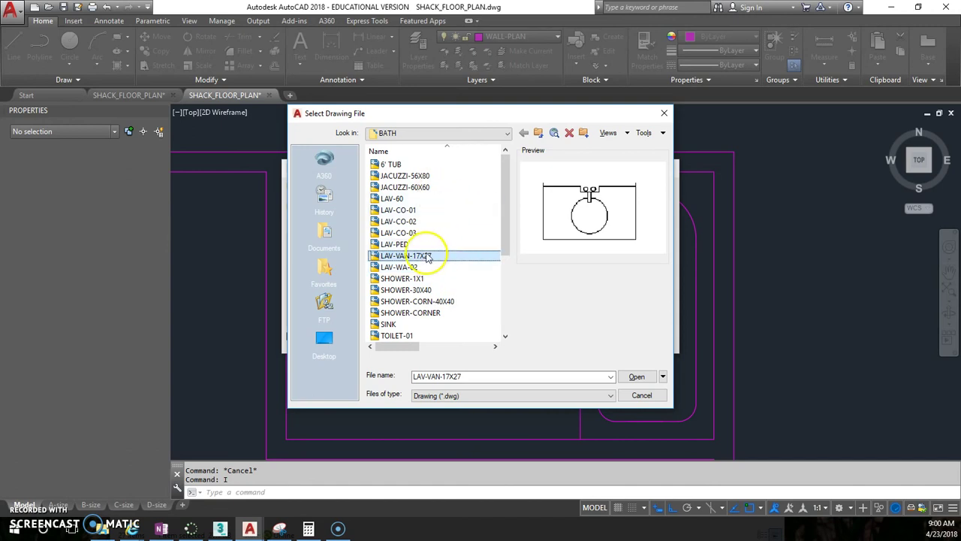
click(638, 377)
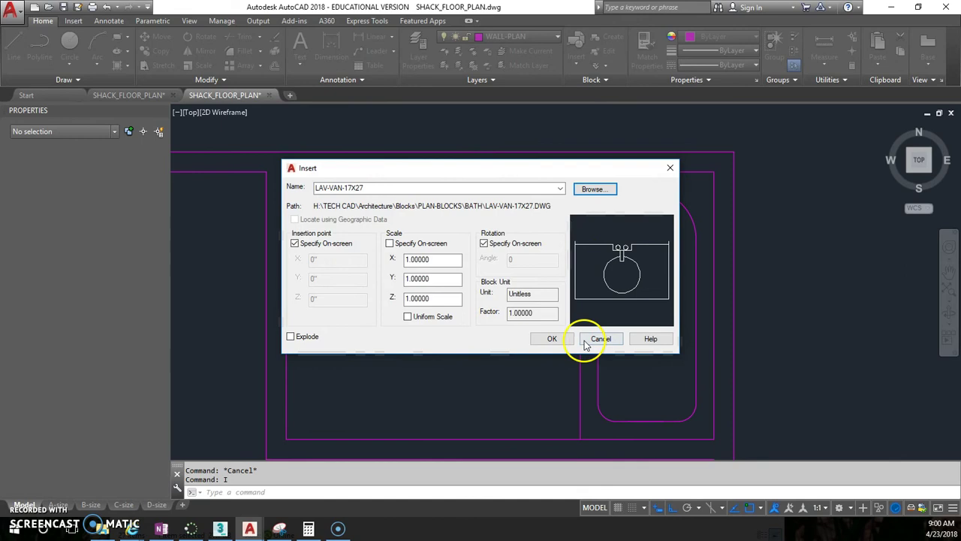
click(554, 339)
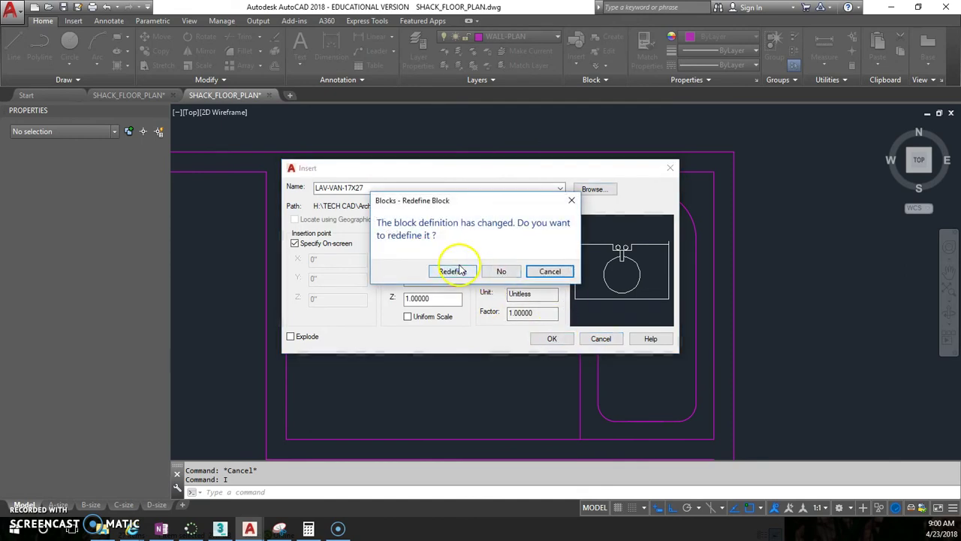
click(455, 271)
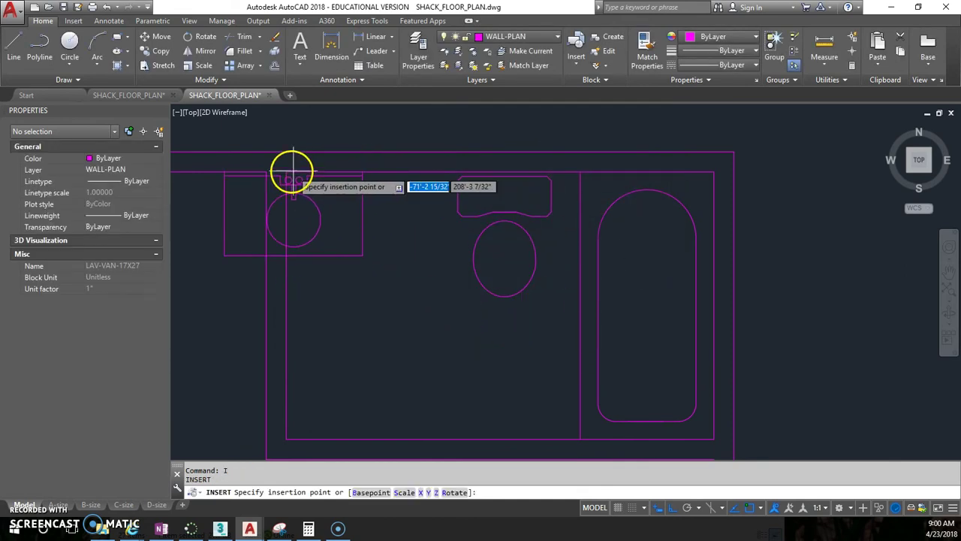
click(369, 174)
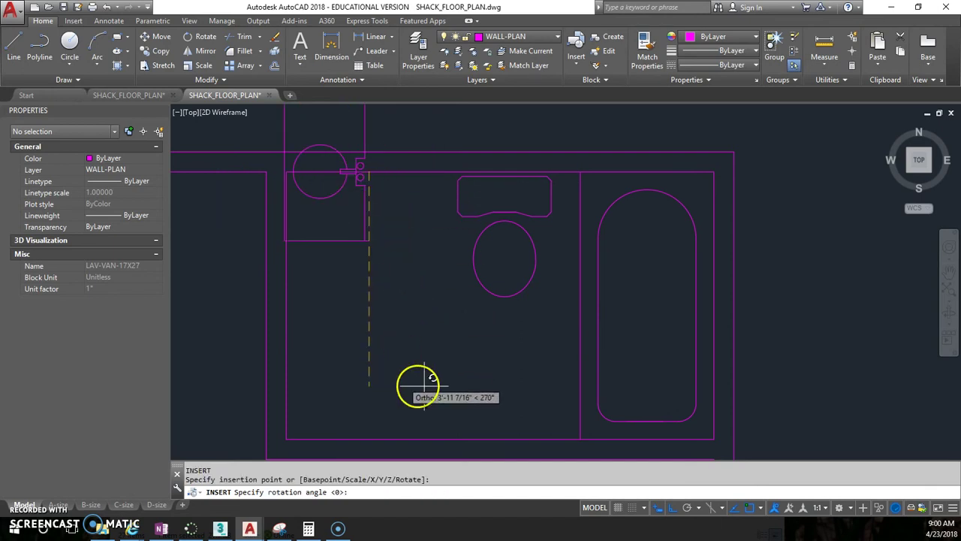
click(794, 225)
Step: Move the vanity by its upper-left corner to the small room's upper-left inside corner
middle_drag(328, 213, 438, 212)
scroll(457, 221, up, 2)
middle_drag(380, 208, 376, 262)
click(367, 255)
key(Return)
click(363, 225)
click(334, 221)
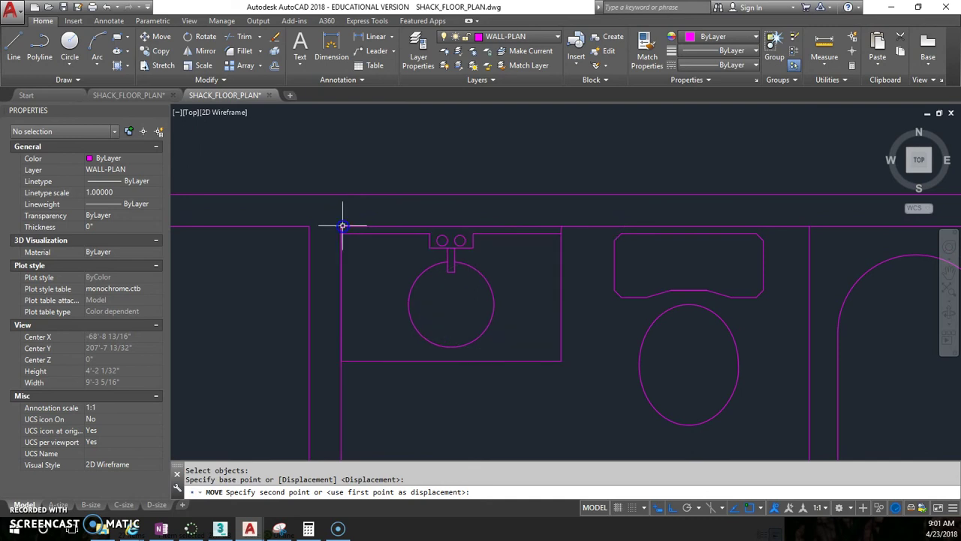
Step: Move the toilet by its insertion point to the vanity's upper-right corner on the wall
scroll(472, 273, down, 2)
middle_drag(471, 273, 363, 269)
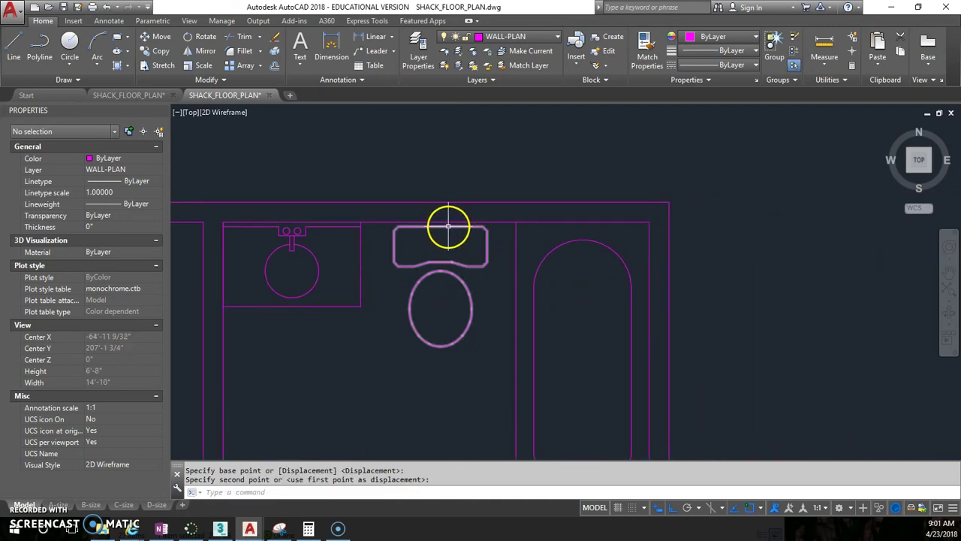
click(448, 225)
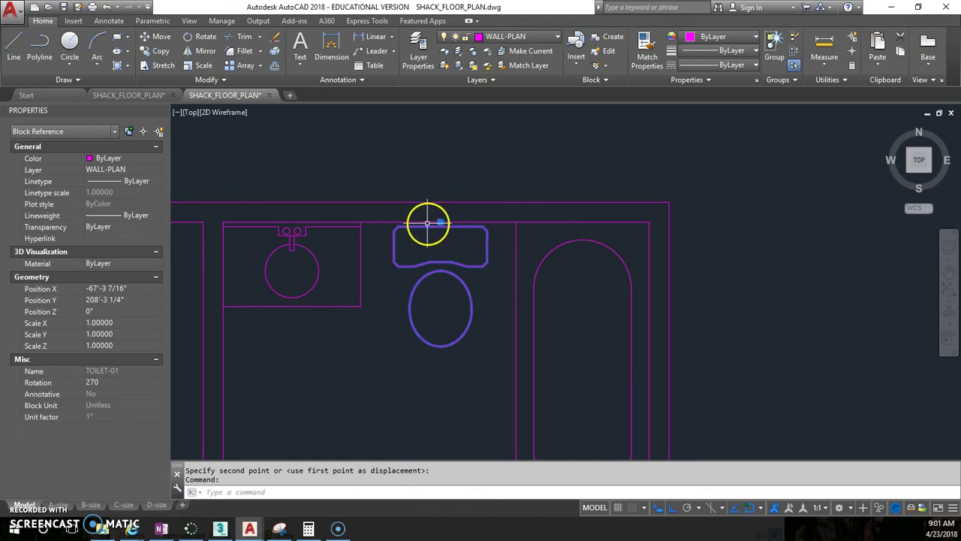
click(441, 221)
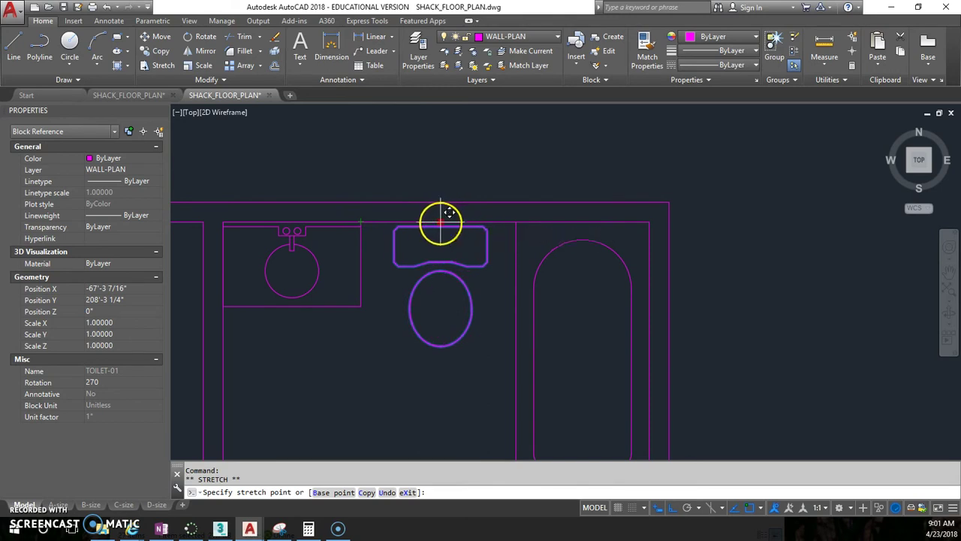
click(414, 242)
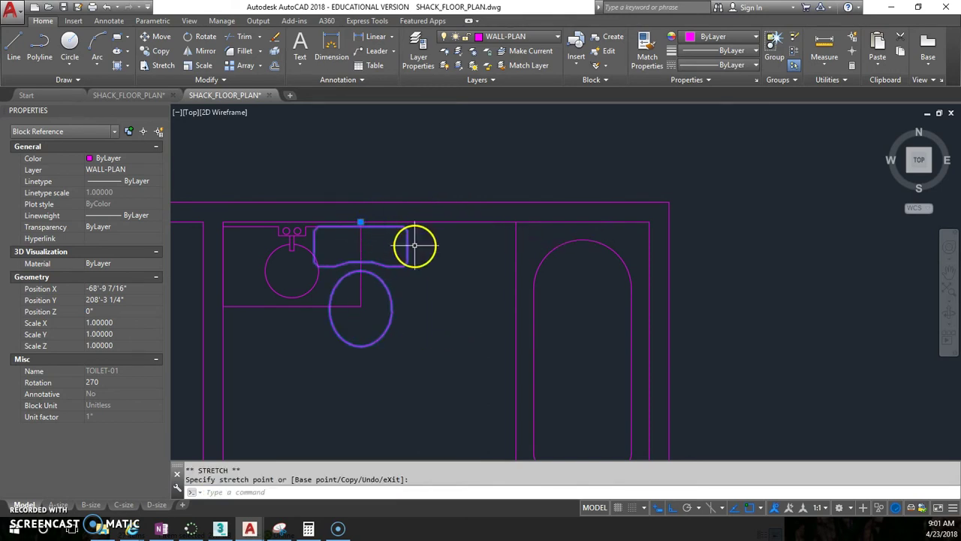
key(Escape)
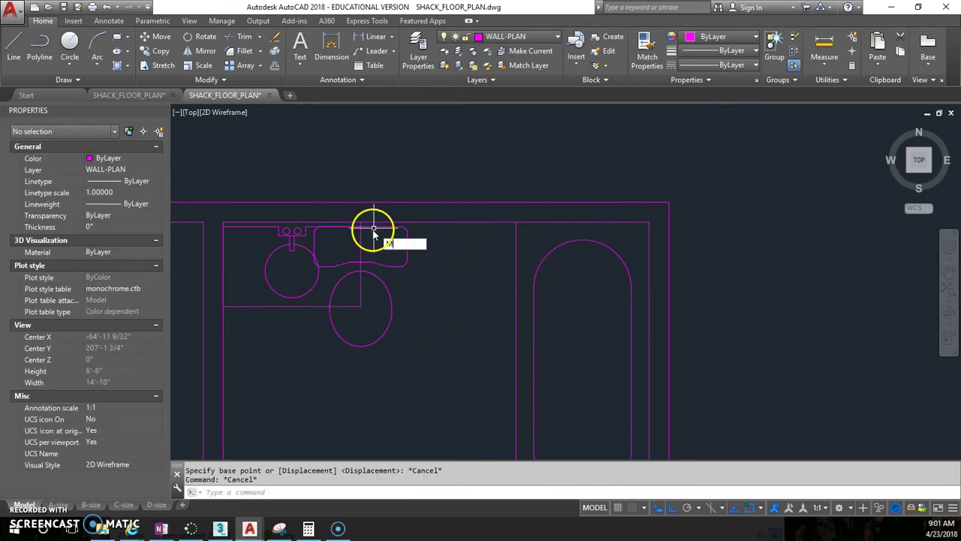
Step: Move the toilet 18" to the right along the wall from the vanity's upper-right corner
text(M)
key(Return)
click(373, 227)
key(Return)
click(361, 225)
text(18)
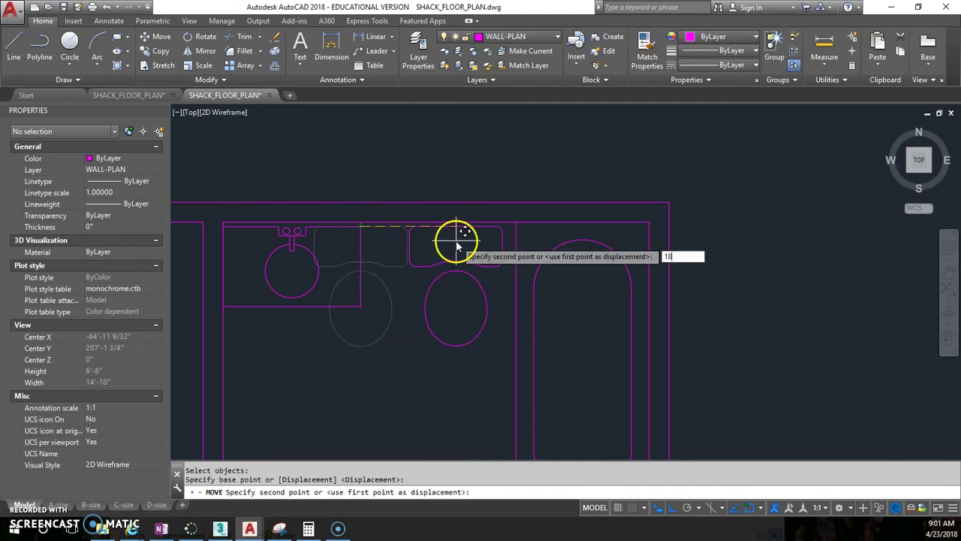
key(Return)
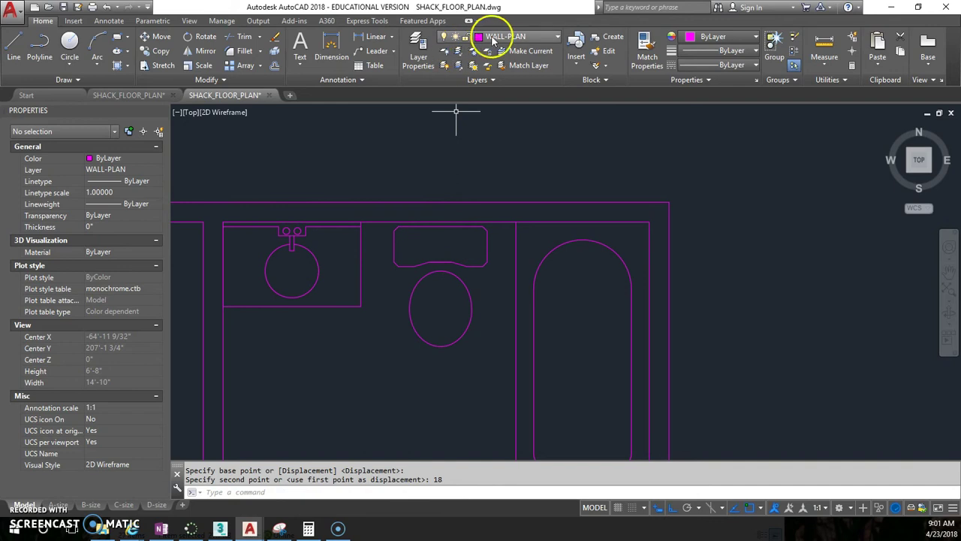
Step: Check the horizontal distance from the vanity's upper-right corner to the toilet's centre with a linear dimension, without placing it
click(376, 36)
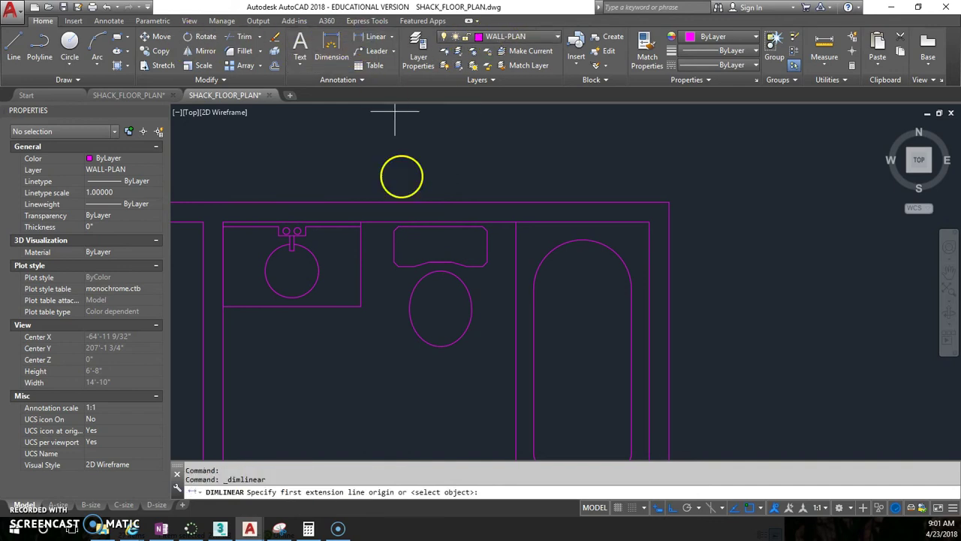
click(360, 223)
click(440, 225)
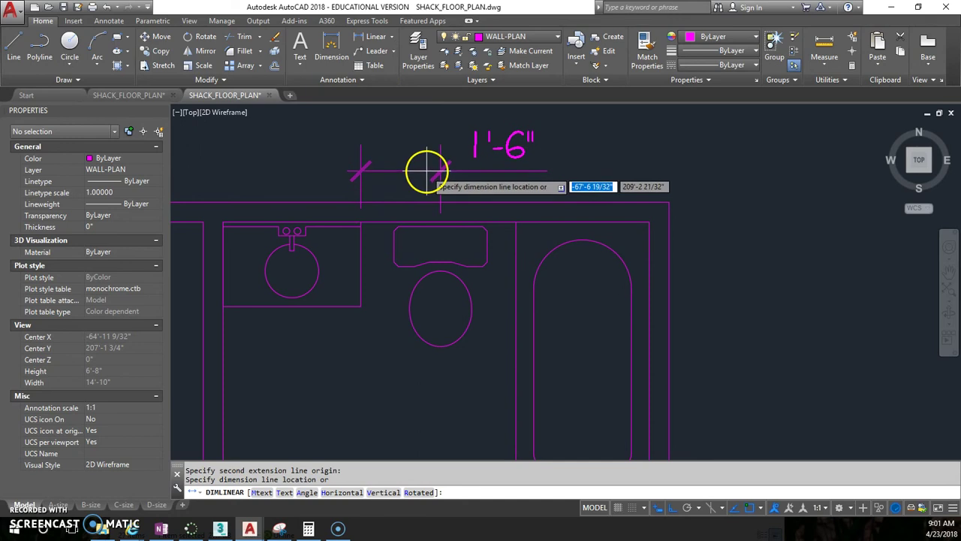
scroll(425, 168, down, 2)
key(Escape)
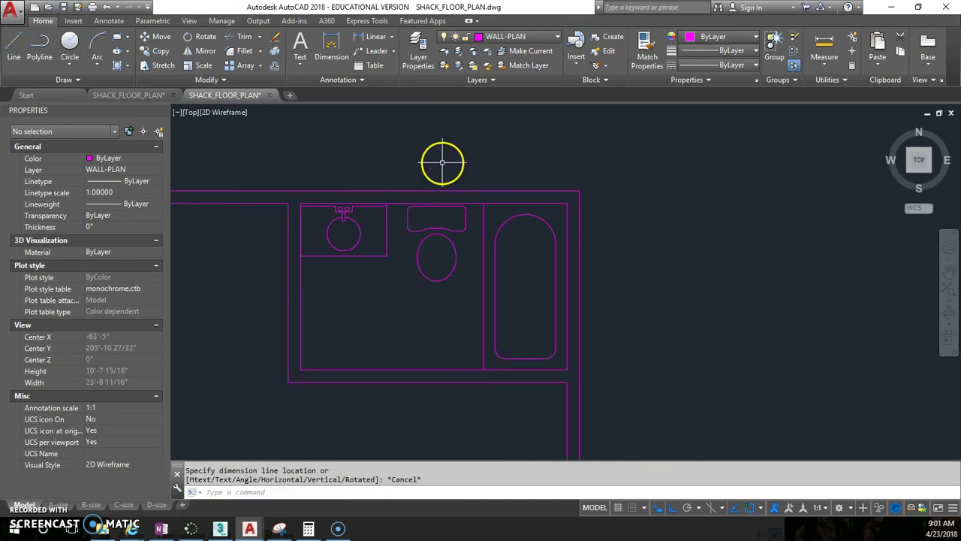
Step: Put the tub, toilet and vanity blocks on the LN-PLUMBING layer
scroll(444, 175, down, 2)
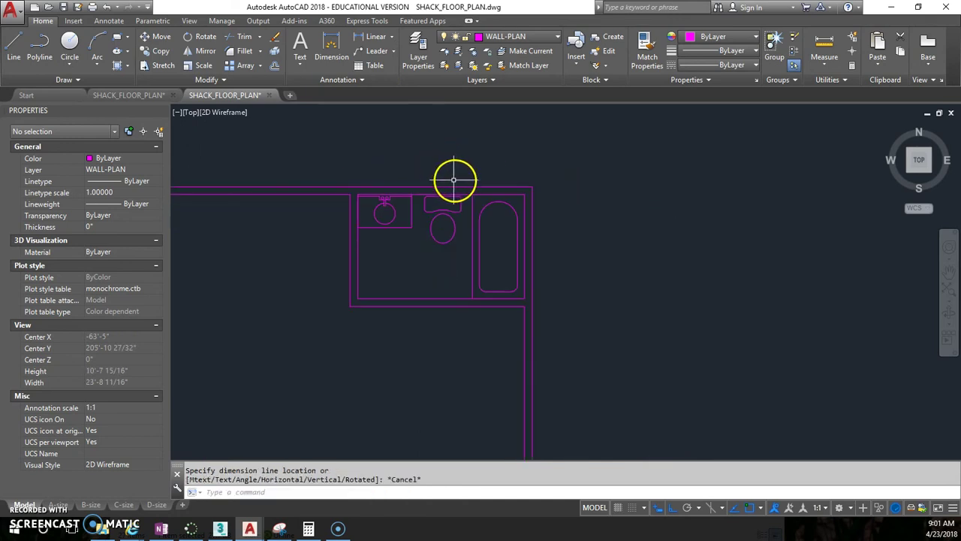
middle_drag(423, 230, 468, 282)
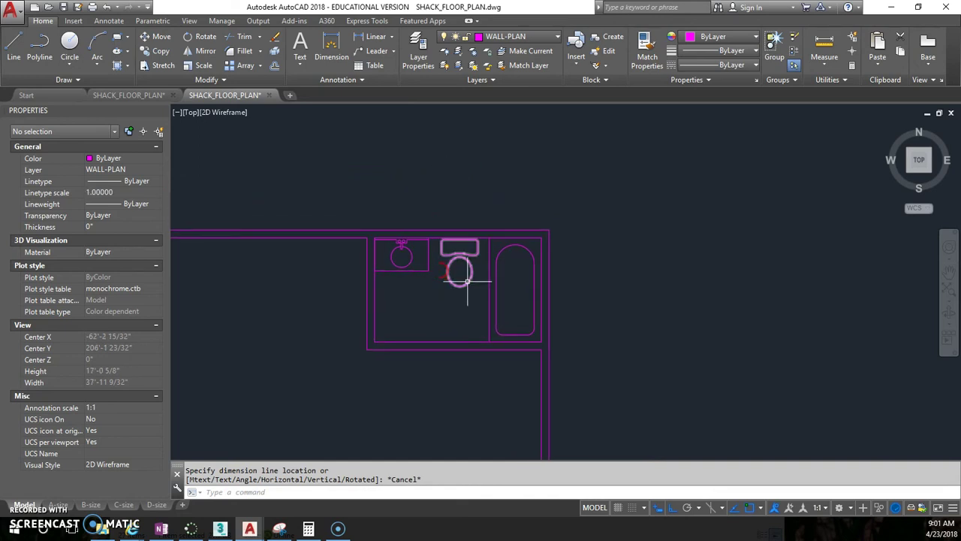
click(512, 287)
click(422, 260)
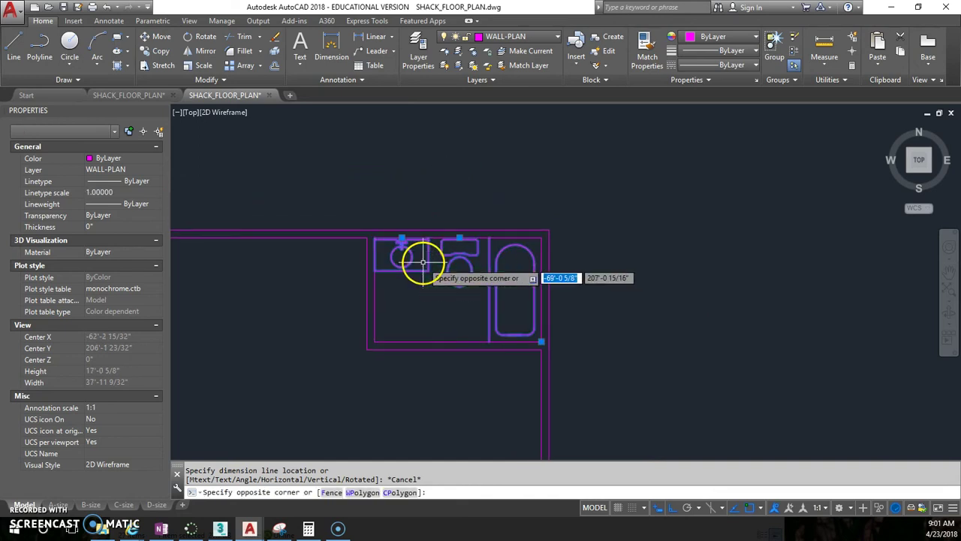
click(525, 37)
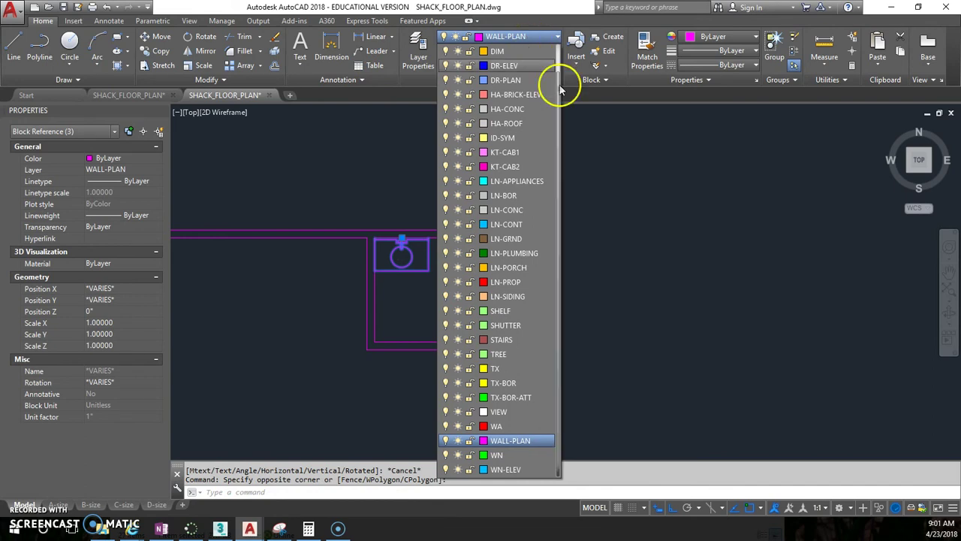
click(523, 255)
scroll(504, 288, up, 2)
key(Escape)
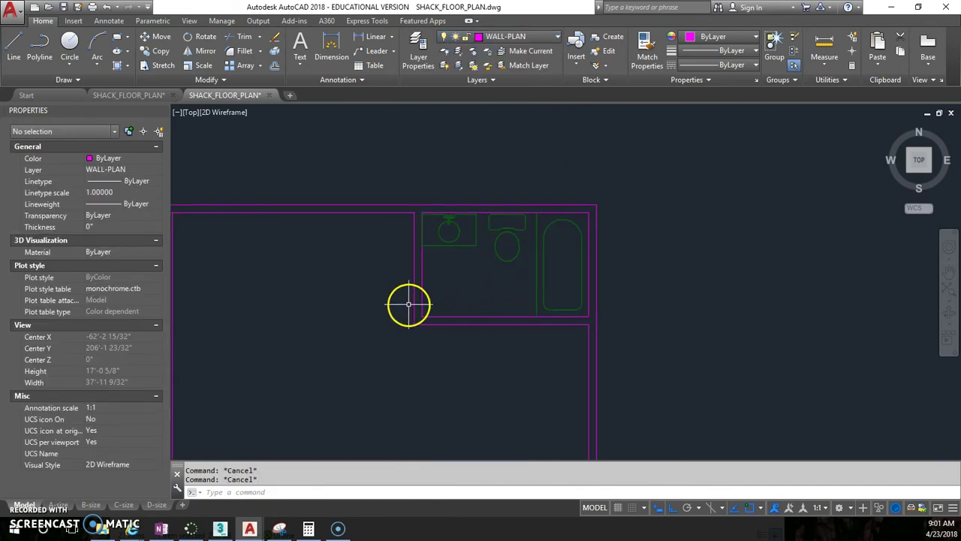
Step: Start inserting a block and browse to the DOORS folder inside PLAN-BLOCKS
text(i)
key(Return)
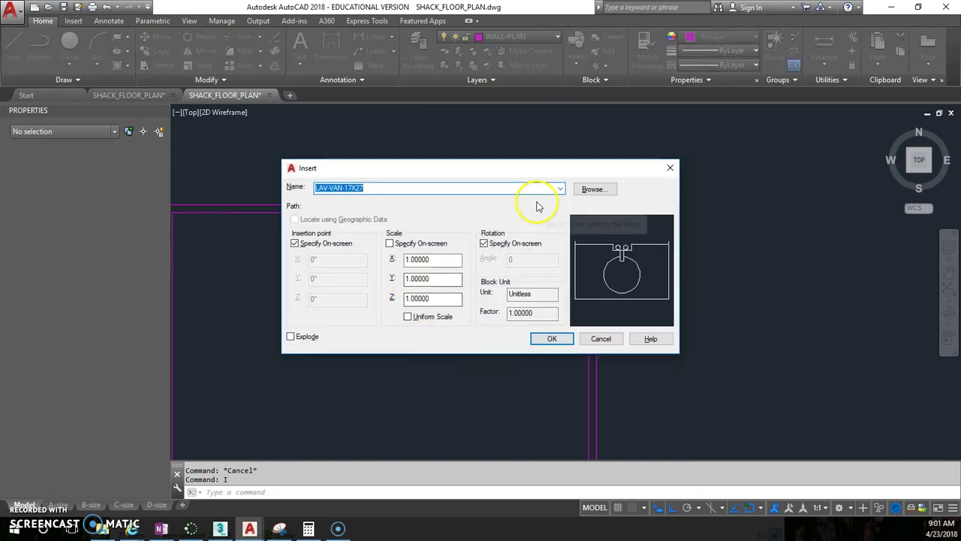
click(594, 189)
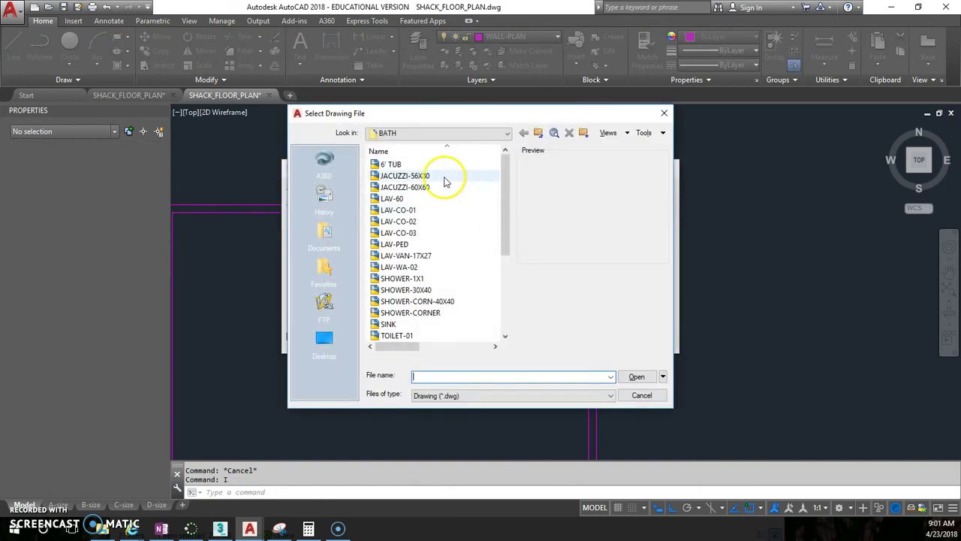
click(507, 133)
click(466, 223)
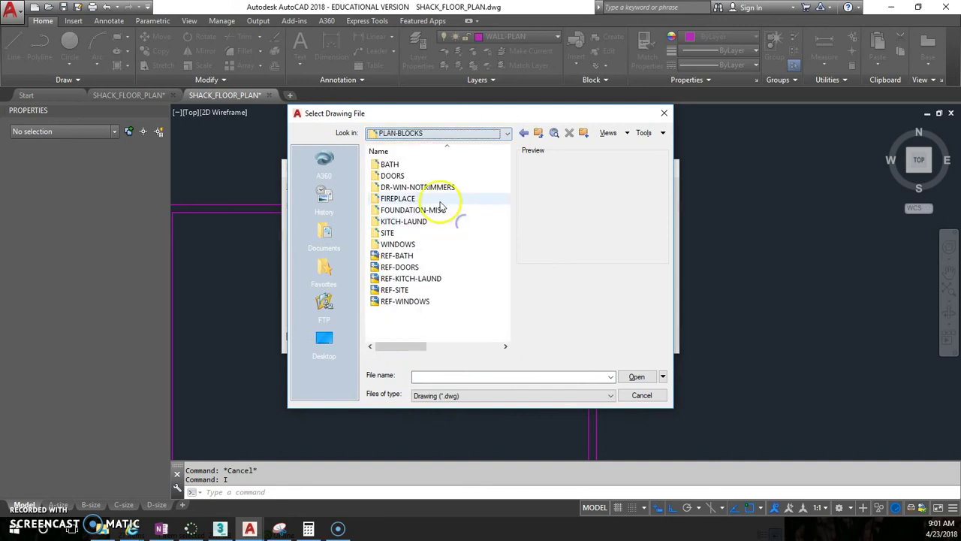
double_click(421, 180)
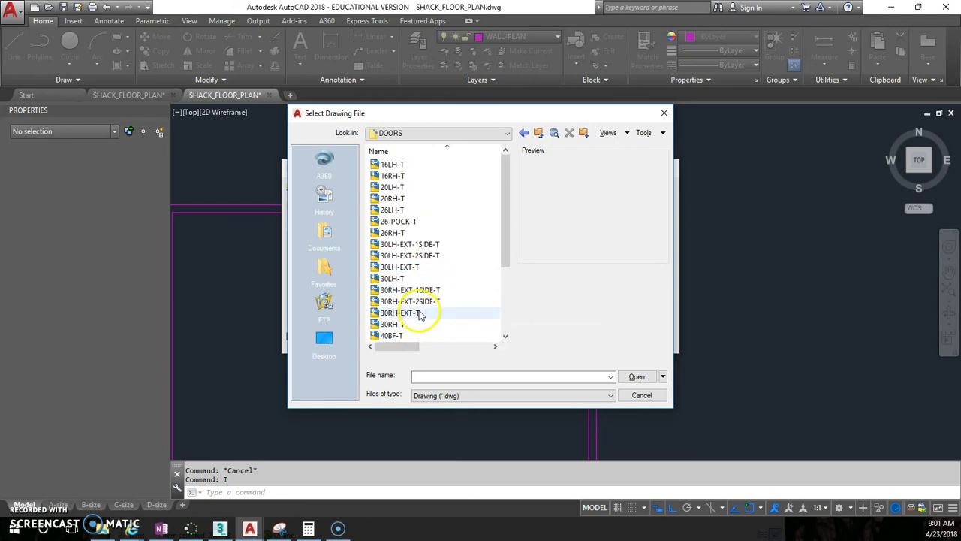
Step: Insert the 26LH-T door block, without redefining it, on the bathroom's lower inside wall line at 0 degrees rotation
click(393, 279)
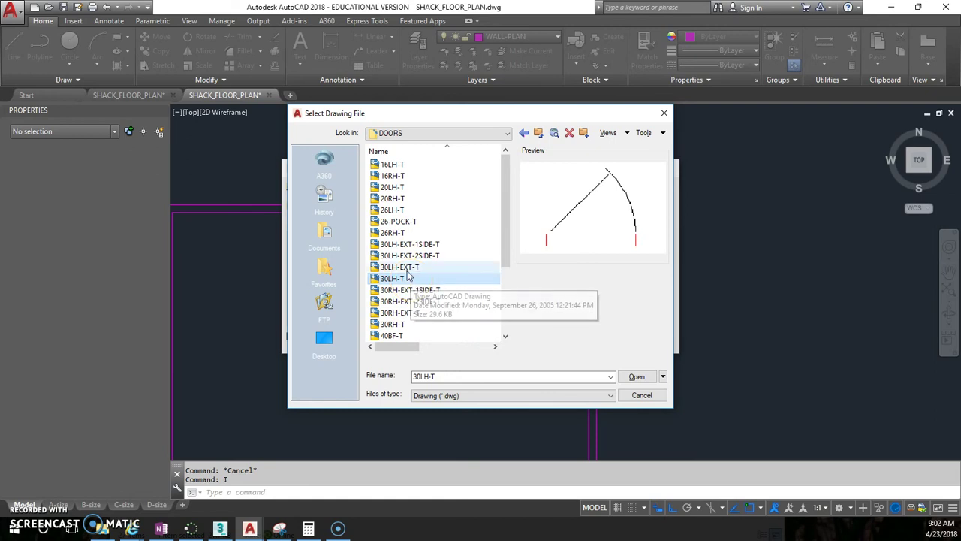
click(395, 211)
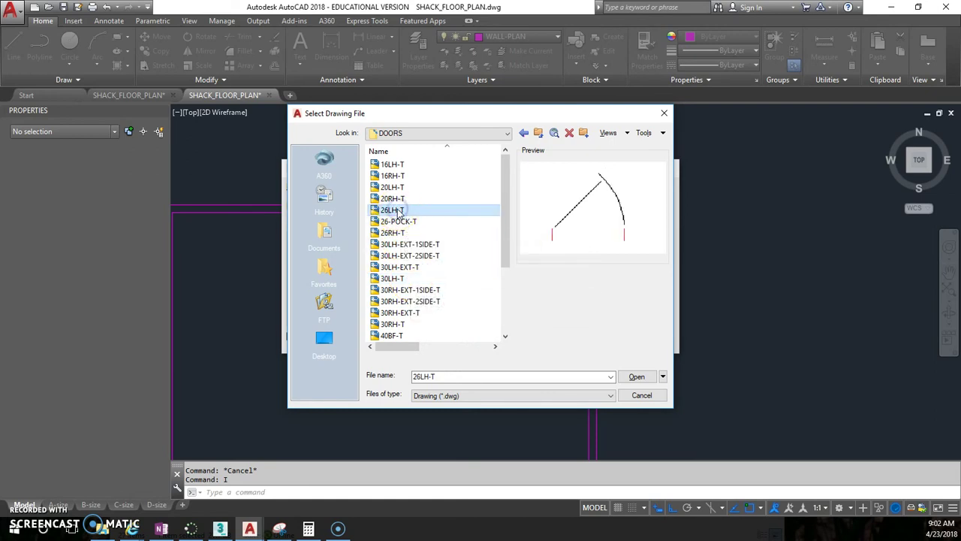
click(407, 214)
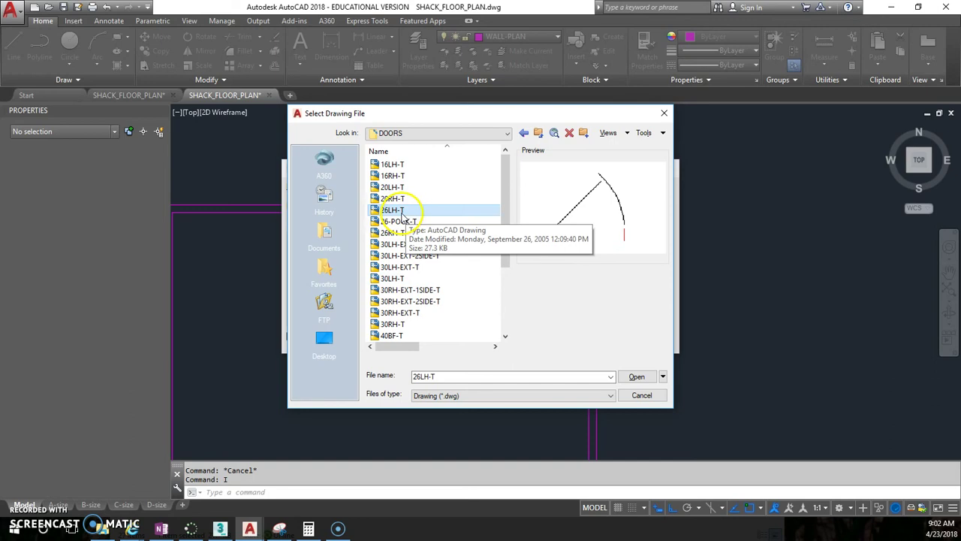
click(633, 376)
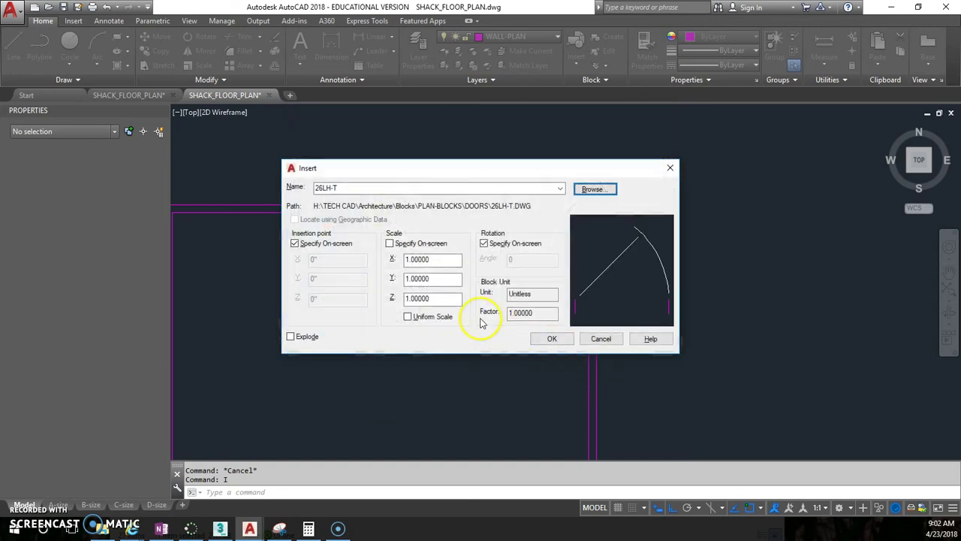
click(553, 339)
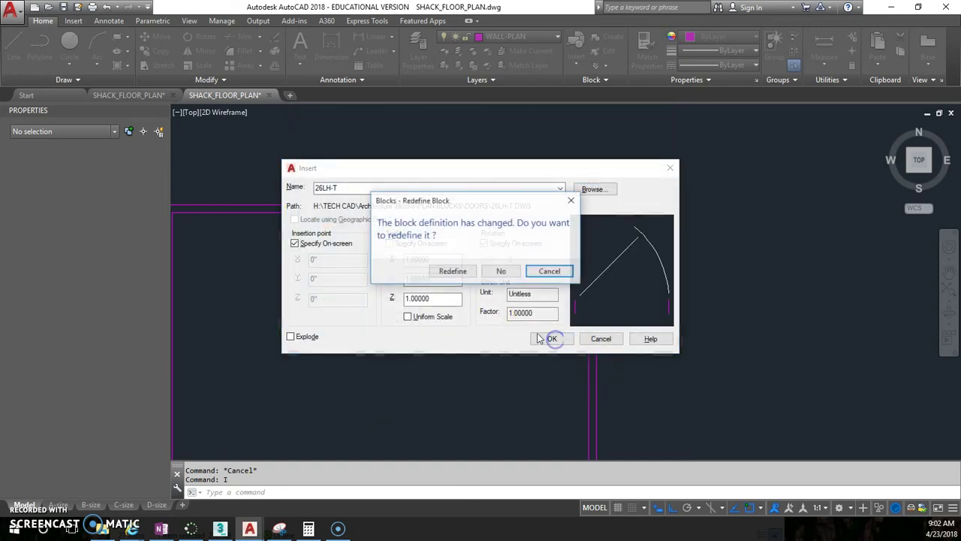
click(503, 272)
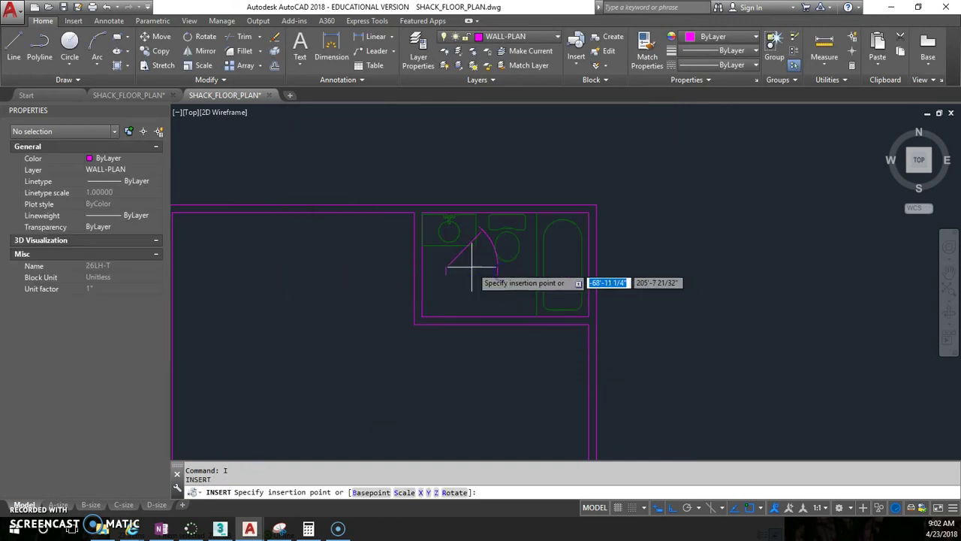
click(504, 317)
scroll(482, 314, up, 2)
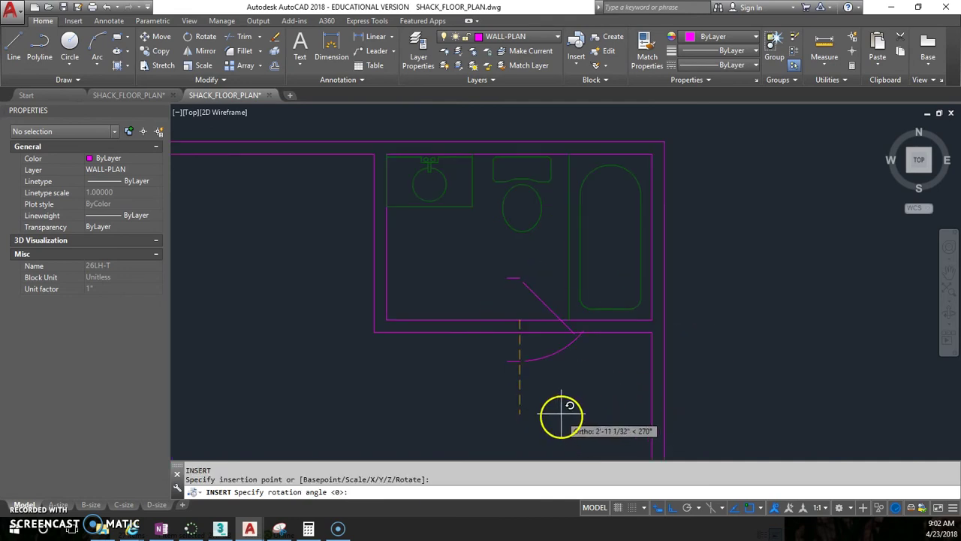
click(714, 325)
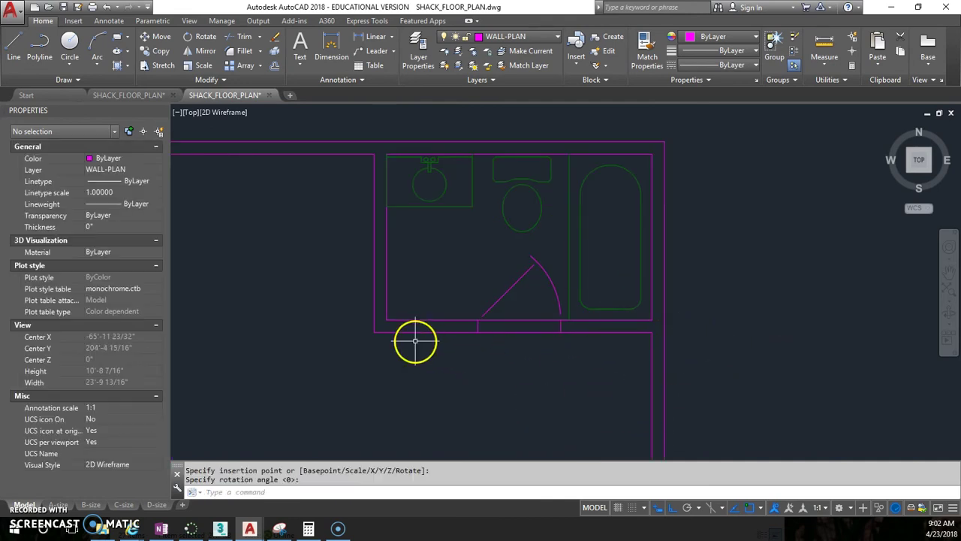
Step: Move the door by the upper end of its left jamb to the bathroom's lower-left inside corner
text(m)
key(Return)
scroll(418, 337, up, 2)
click(507, 322)
key(Return)
click(506, 308)
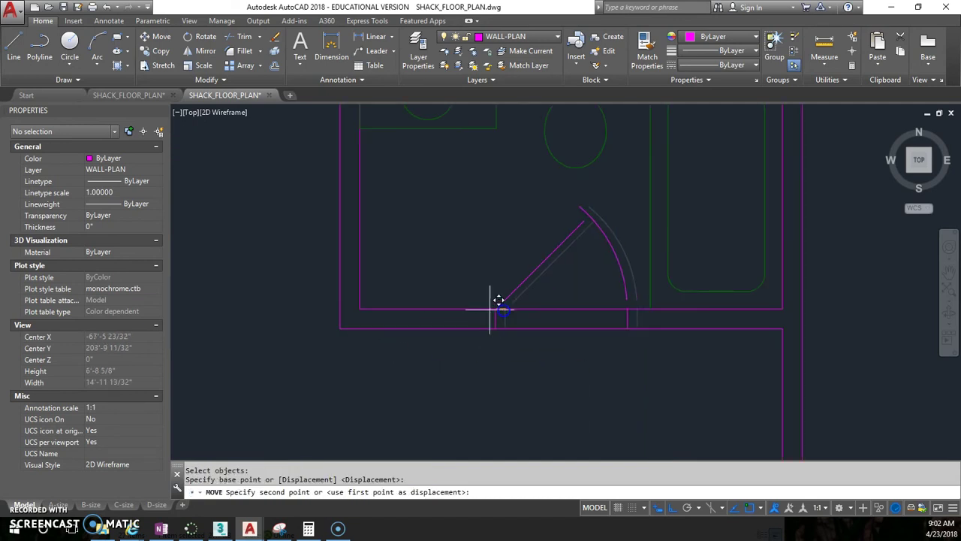
click(365, 307)
middle_drag(547, 265, 553, 270)
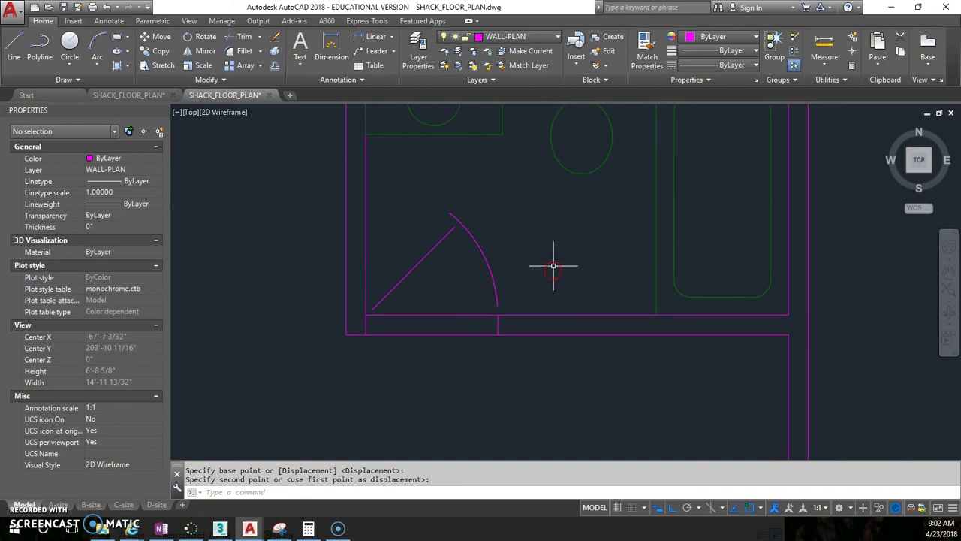
key(Escape)
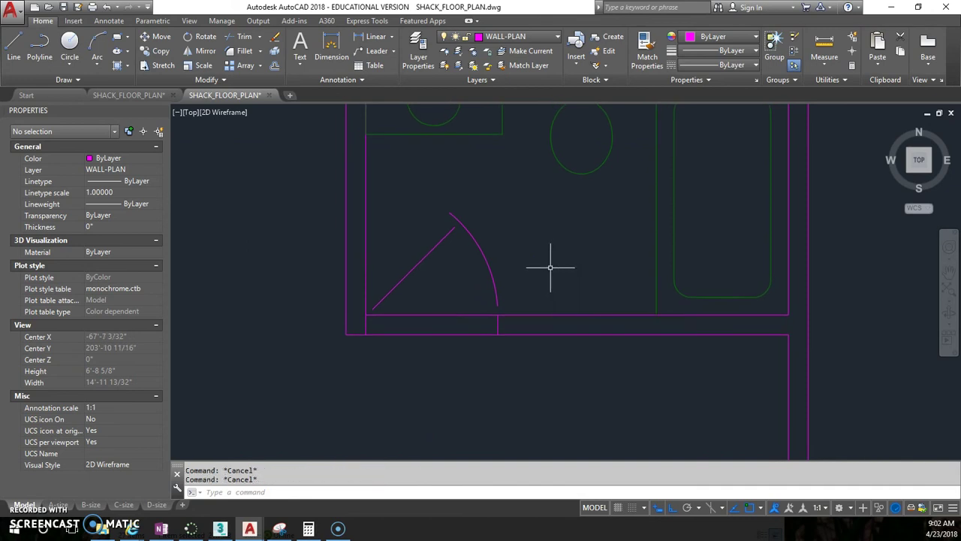
Step: Move the door 3" to the right along the bathroom's lower wall
click(497, 325)
key(Return)
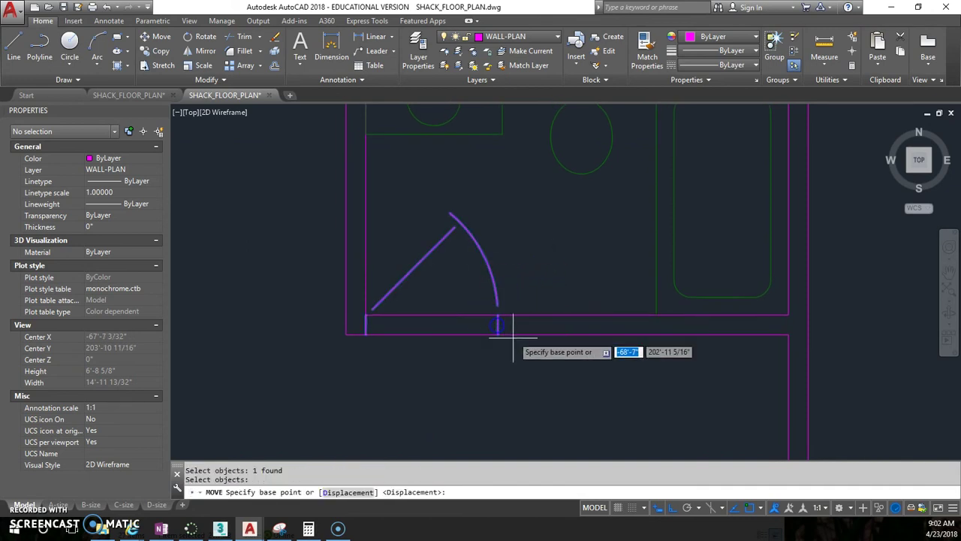
click(498, 335)
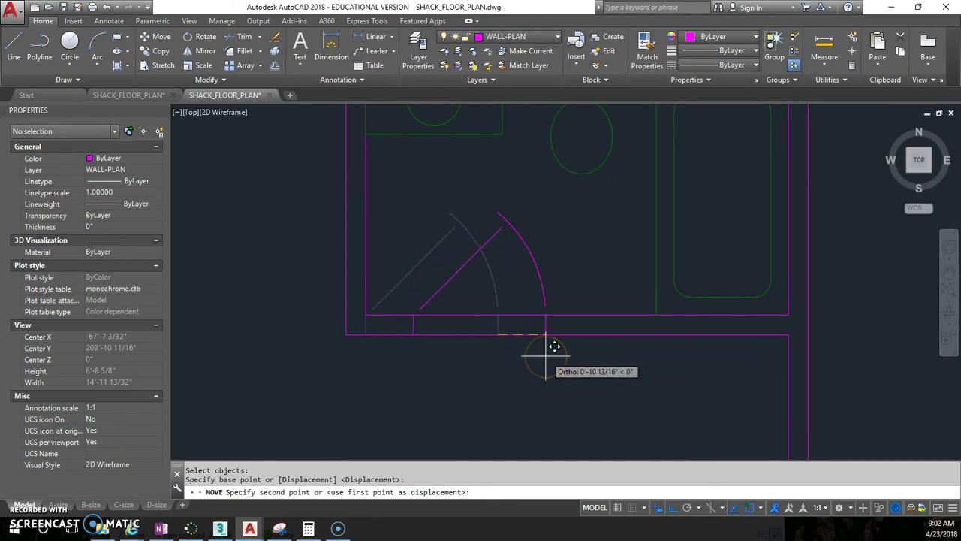
text(3)
key(Return)
Step: Put the bathroom door block on the DR-PLAN layer and clear the selection
click(538, 280)
click(442, 275)
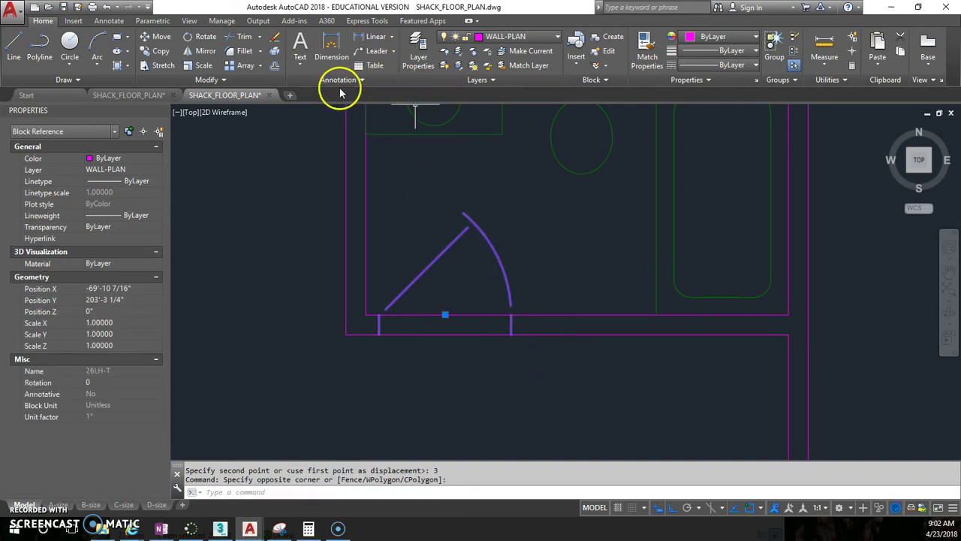
click(529, 37)
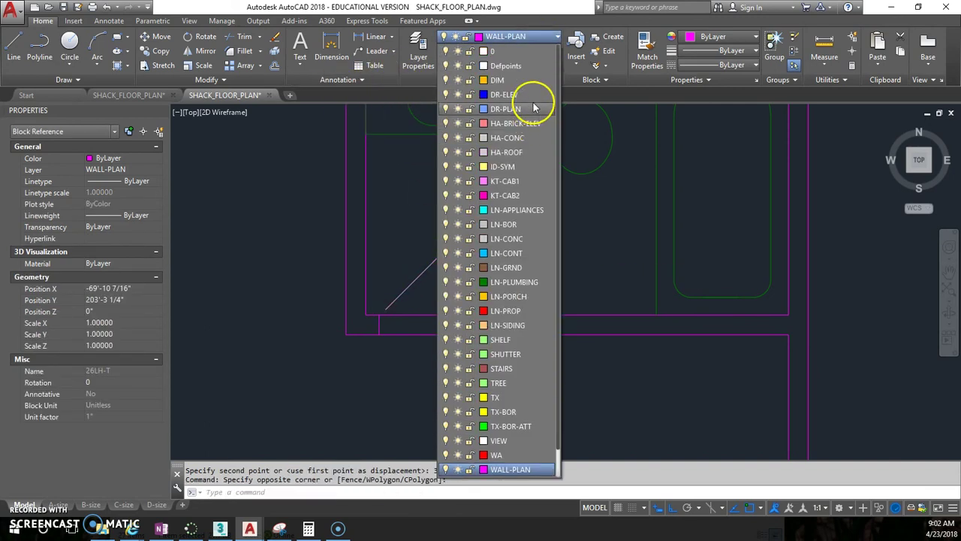
click(534, 108)
key(Escape)
key(Escape)
Step: Trim both lines of the bathroom's lower wall between the door jambs to open the doorway
text(tr)
key(Return)
key(Return)
click(465, 361)
click(421, 301)
scroll(462, 315, down, 2)
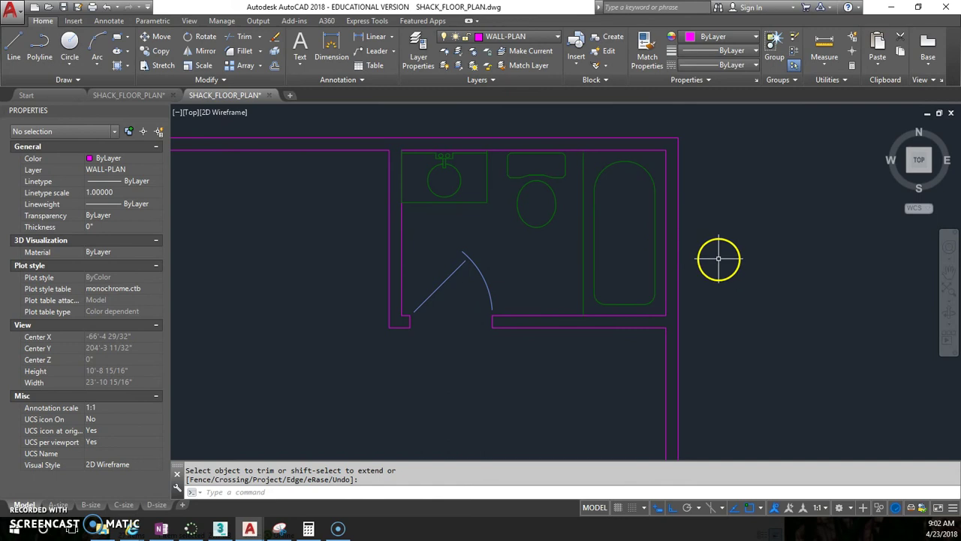
scroll(719, 260, down, 2)
middle_drag(739, 265, 565, 249)
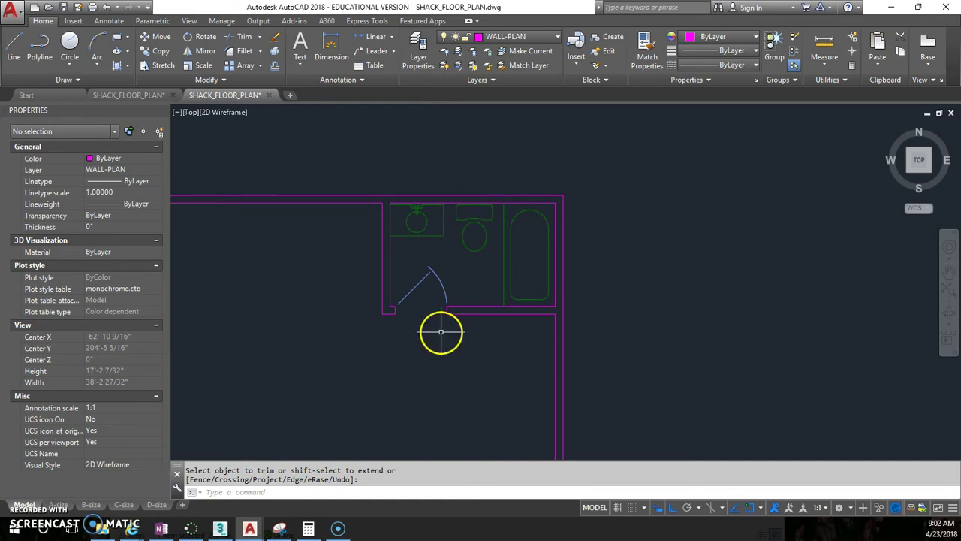
key(Return)
Step: Start inserting a block and browse to the WINDOWS folder inside PLAN-BLOCKS for the drawing file
text(i)
key(Return)
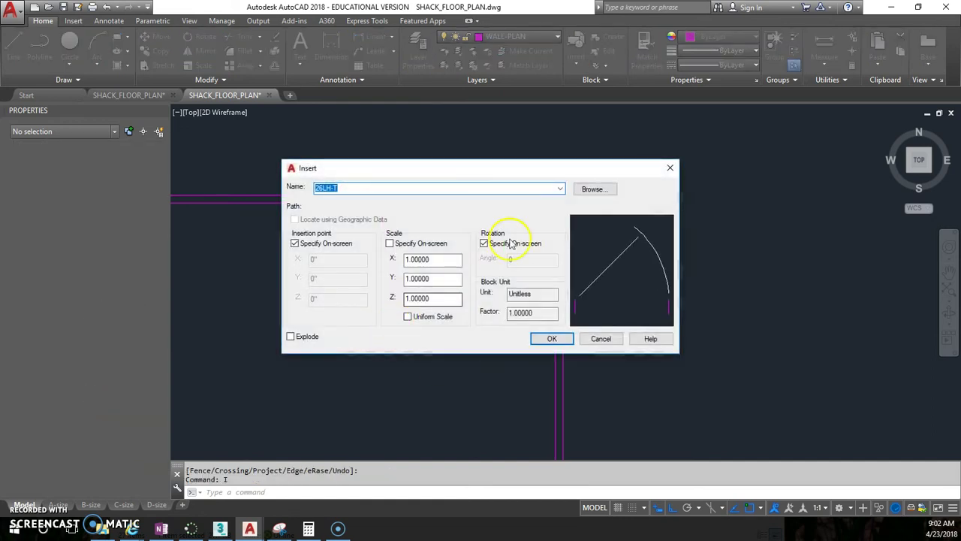
click(587, 189)
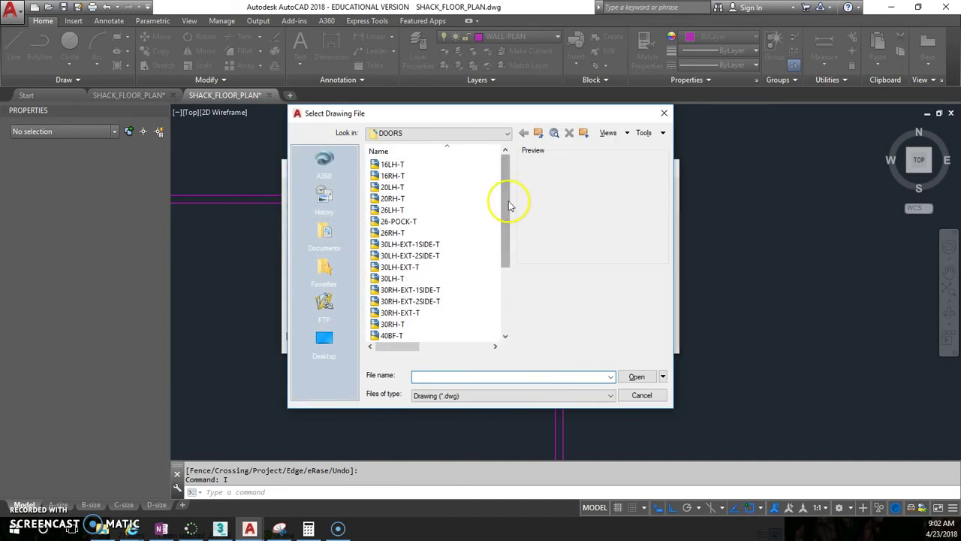
click(505, 133)
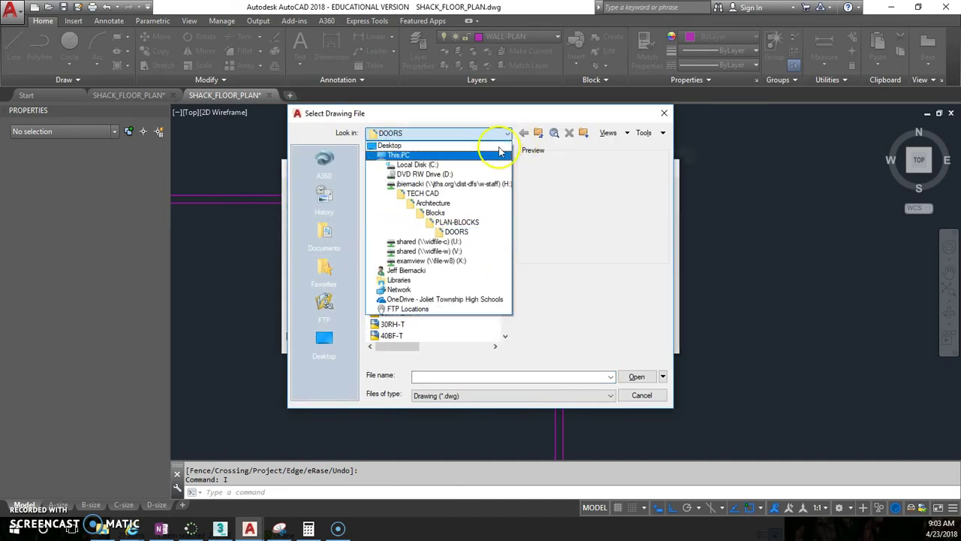
click(474, 223)
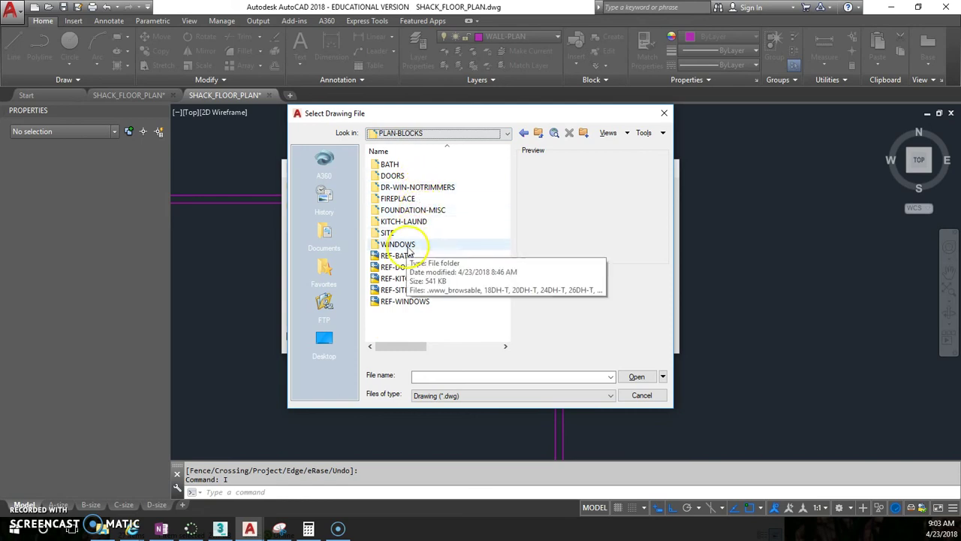
double_click(404, 245)
Step: Preview the double-hung window drawings and choose 24DH-T as the block to insert
click(396, 165)
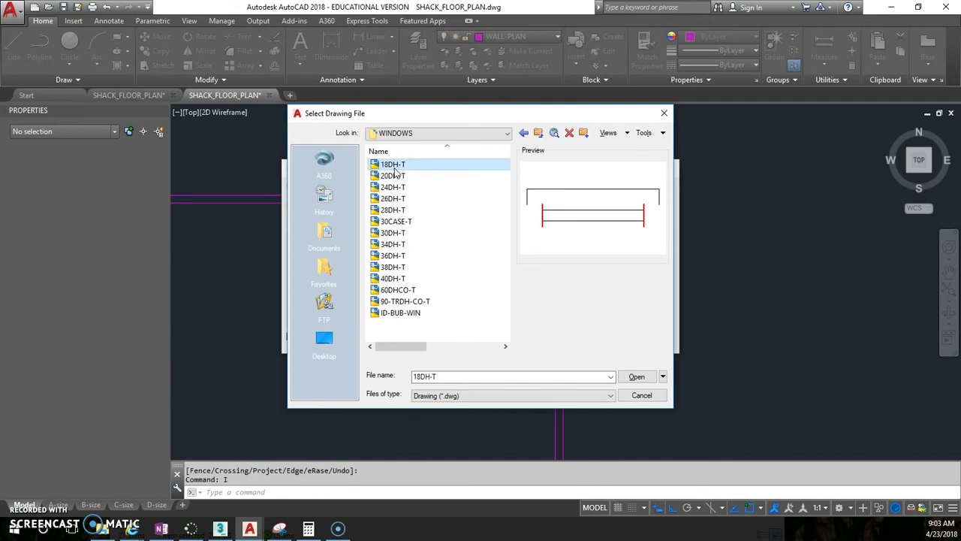
click(397, 167)
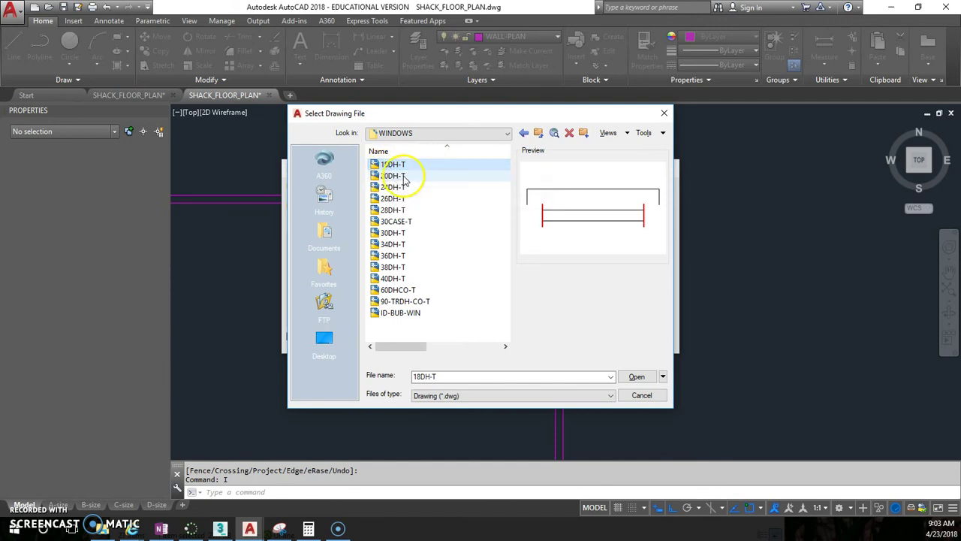
click(403, 175)
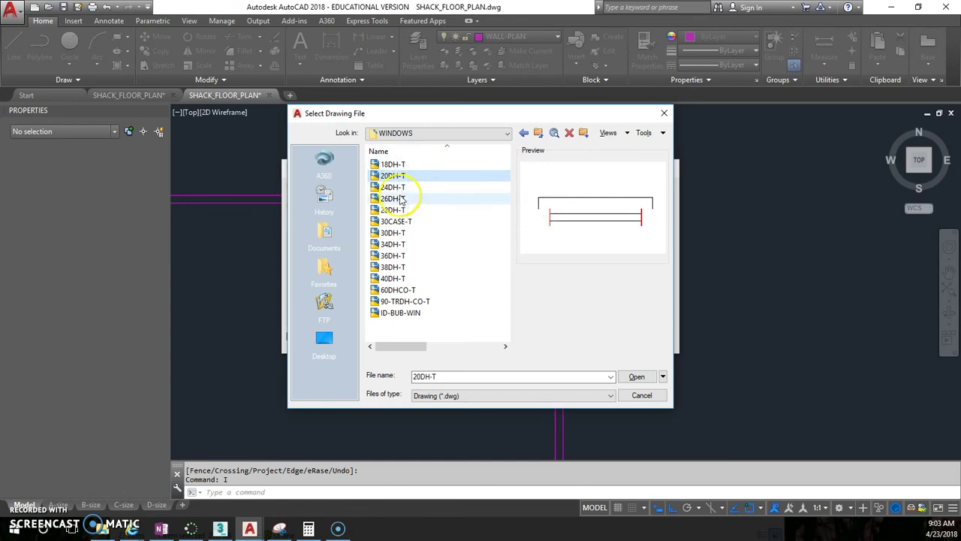
click(404, 188)
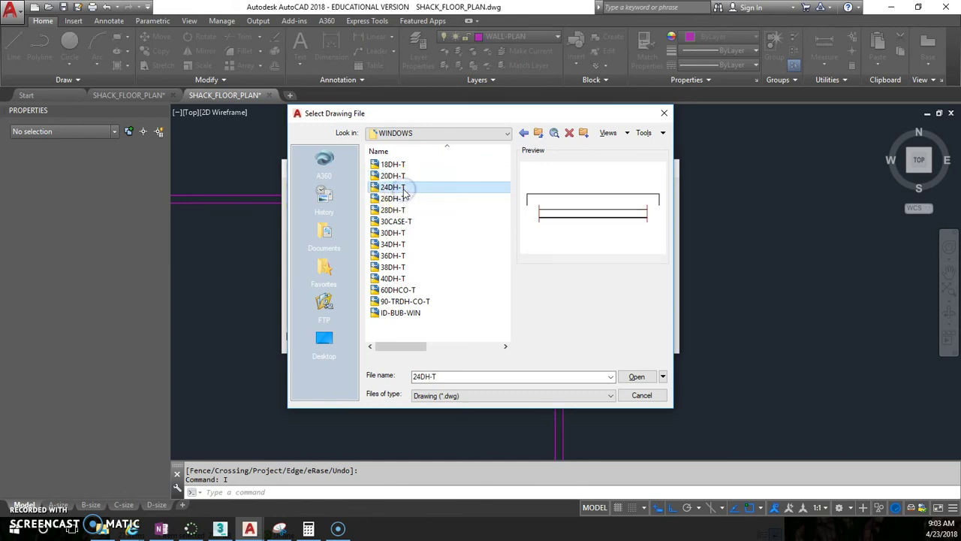
click(397, 210)
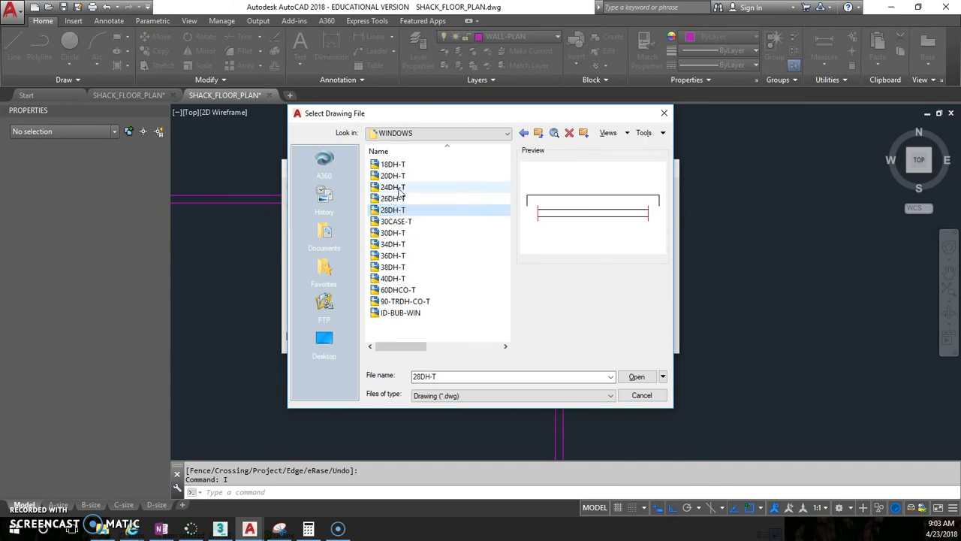
click(401, 188)
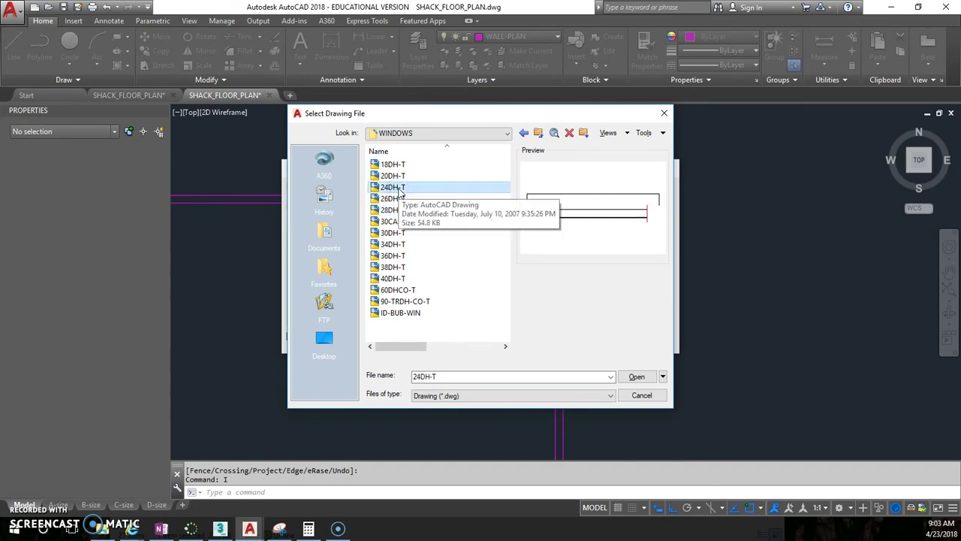
click(637, 377)
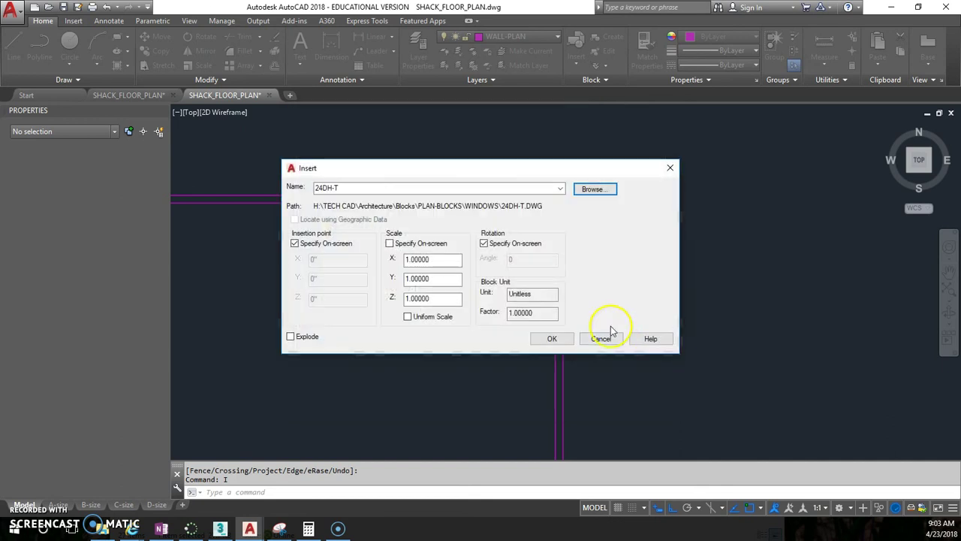
Step: Place the 24DH-T window on the inner line of the bathroom's upper wall, behind the toilet, with 0 rotation
click(552, 338)
scroll(476, 218, up, 5)
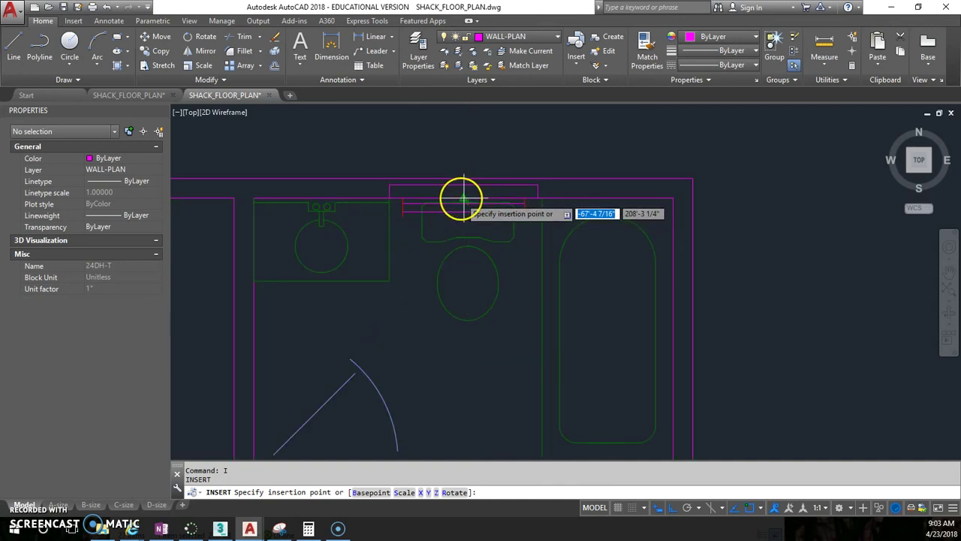
click(465, 198)
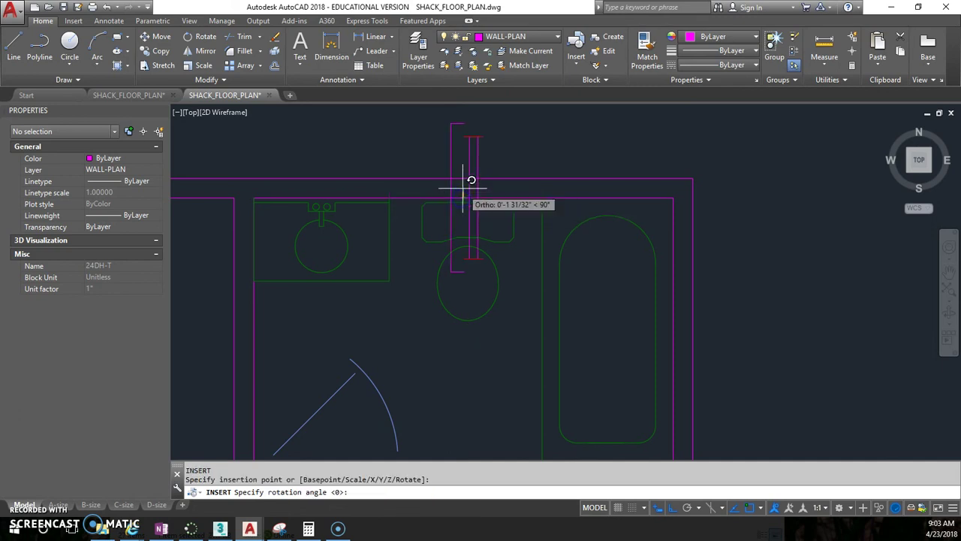
click(802, 199)
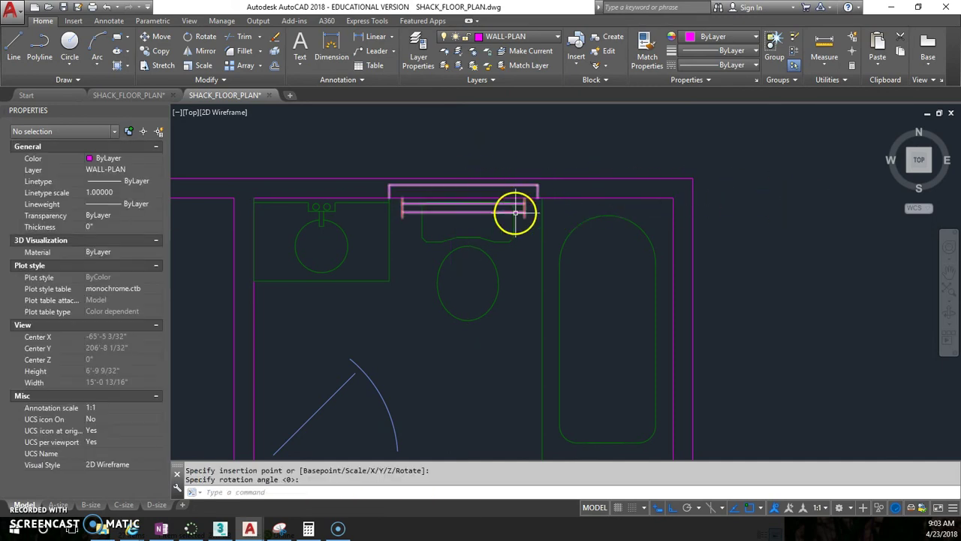
Step: Move the window straight up by its right jamb's upper end to the outer line of the bathroom's upper wall
scroll(525, 210, up, 2)
text(m)
key(Return)
click(526, 201)
key(Return)
click(524, 191)
scroll(526, 163, down, 1)
click(521, 160)
Step: Dimension the window's width between its two jambs, placing the linear dimension above the wall
scroll(551, 218, down, 3)
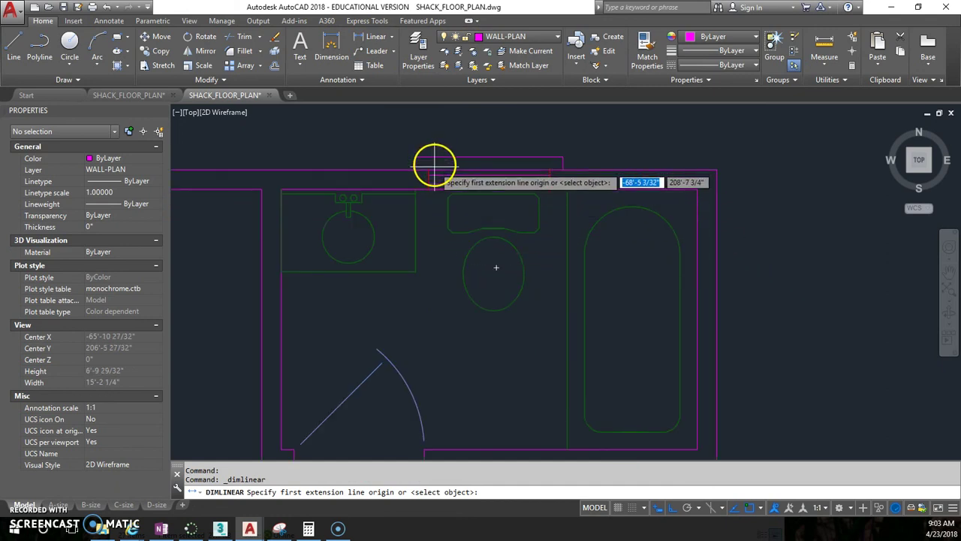
click(429, 172)
click(555, 170)
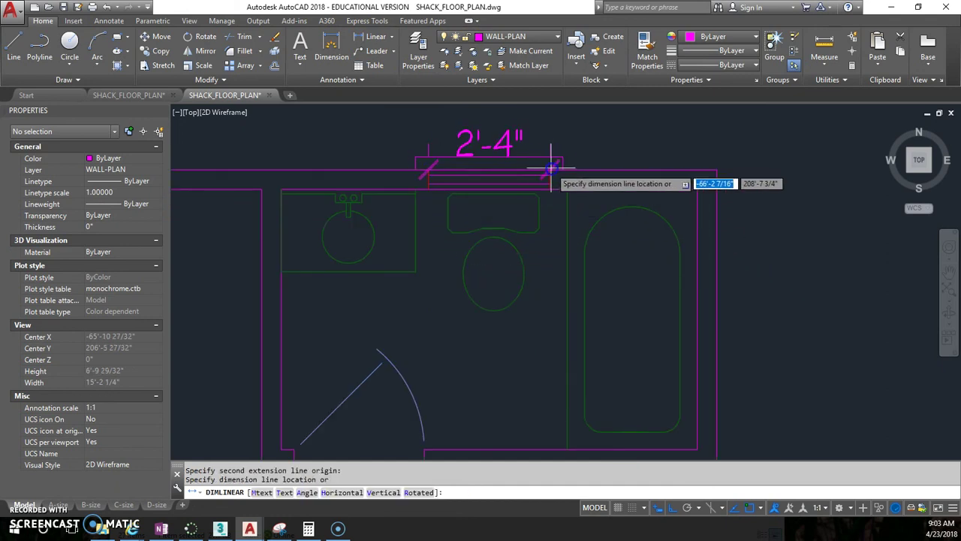
click(531, 137)
key(Escape)
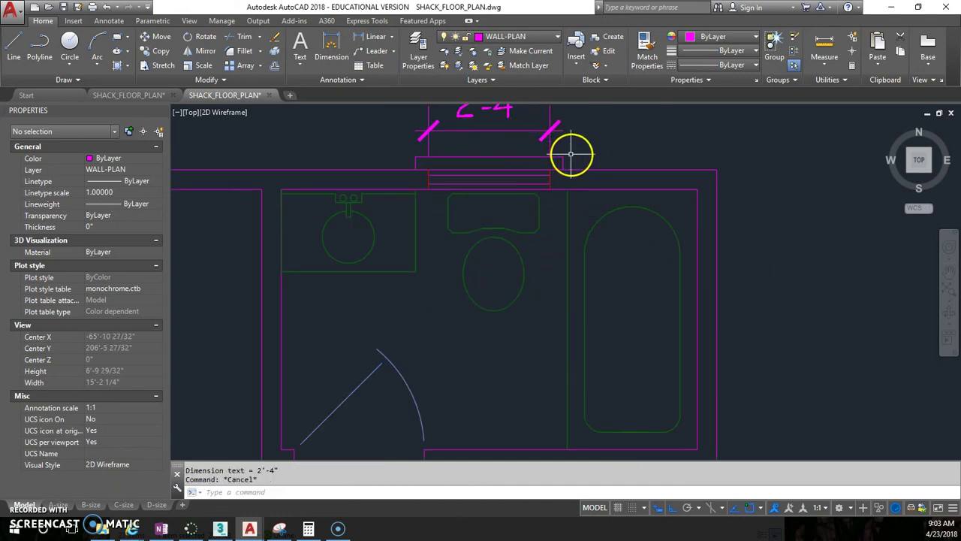
Step: Examine the window block's properties for its block name, then clear the selection
click(563, 157)
right_click(563, 157)
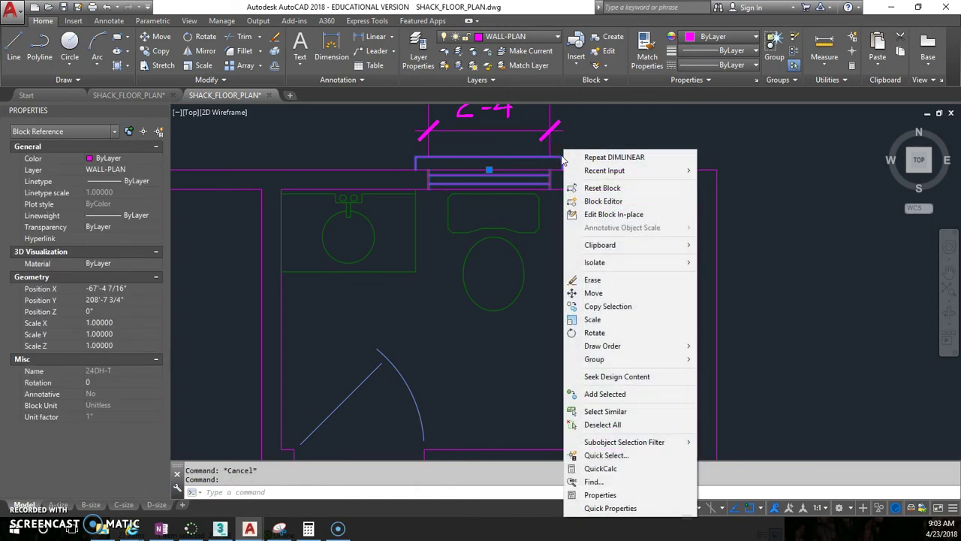
click(575, 144)
key(Escape)
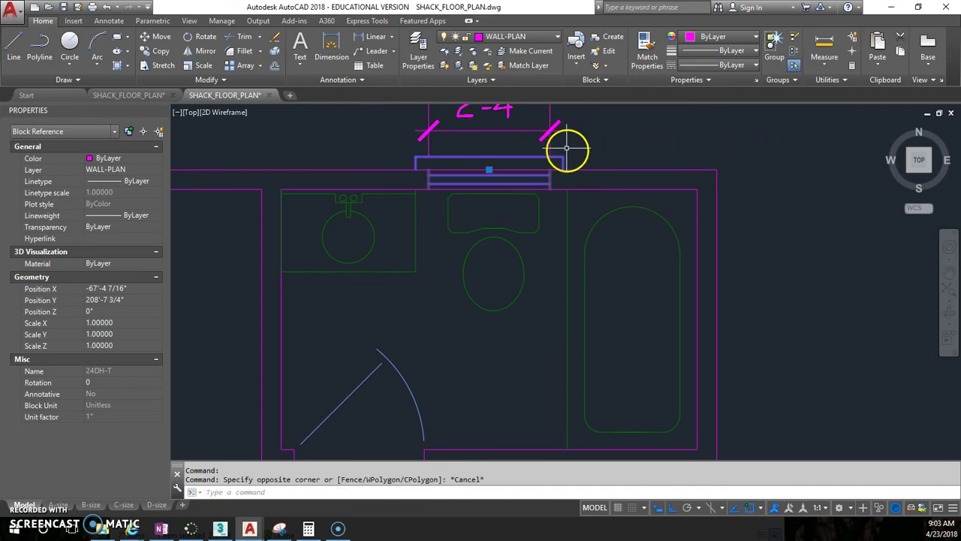
right_click(570, 159)
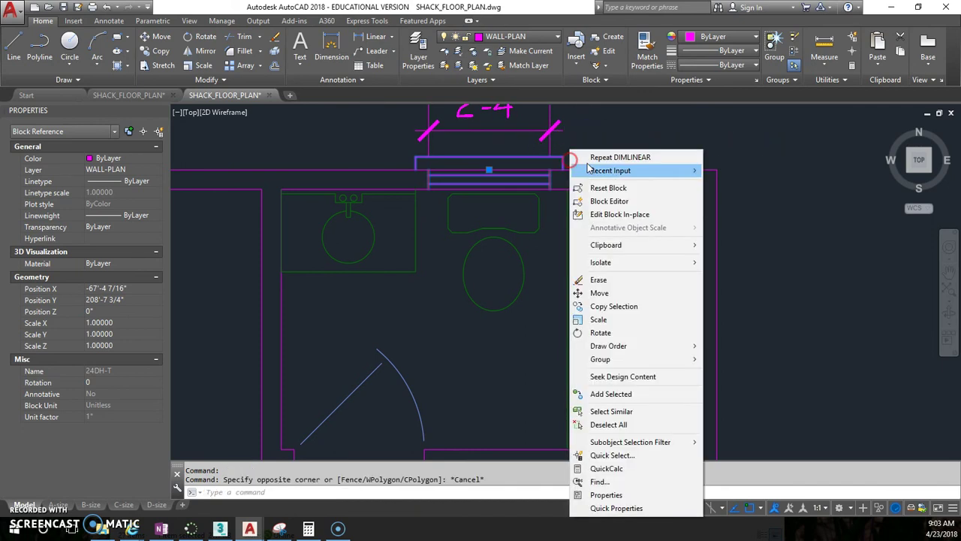
click(636, 489)
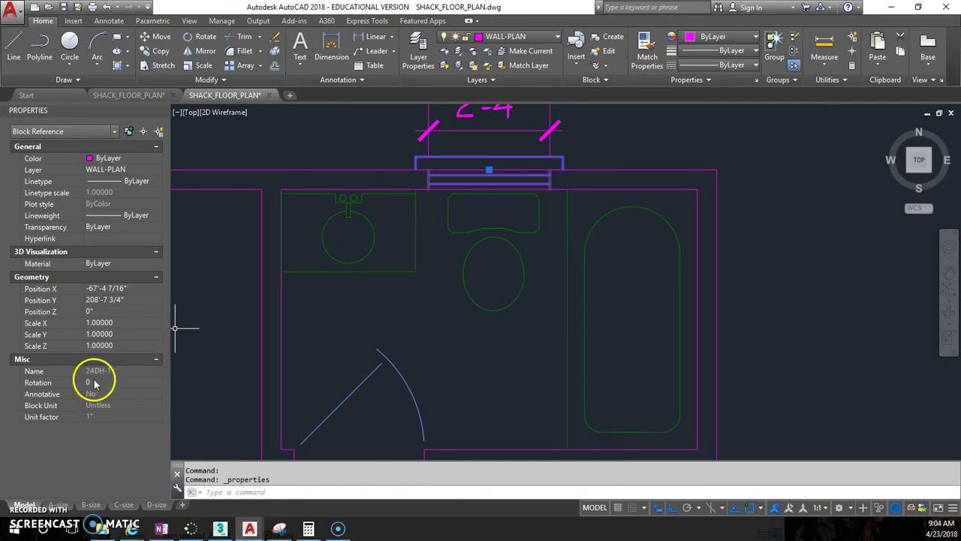
middle_drag(575, 275, 549, 301)
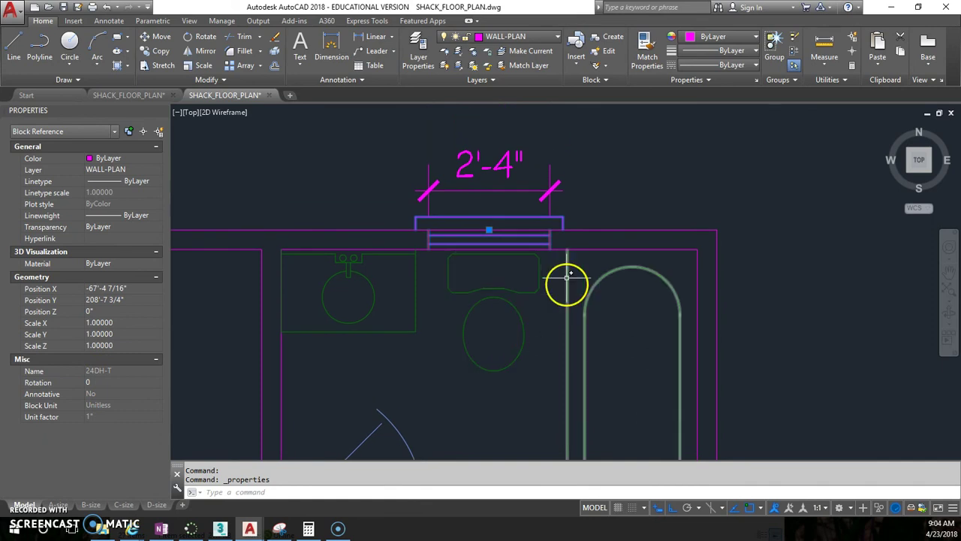
key(Escape)
key(Escape)
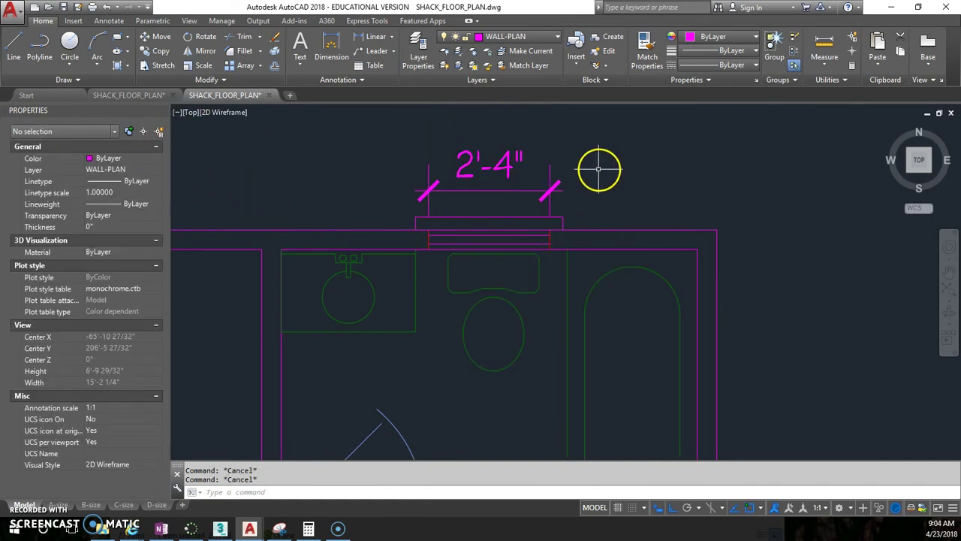
Step: Erase the width dimension above the bathroom window
click(553, 190)
key(Delete)
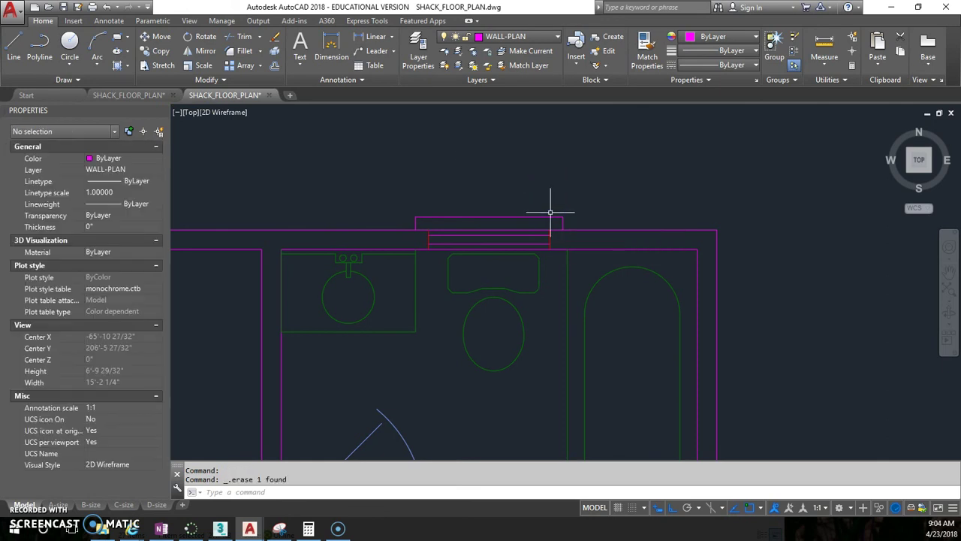
Step: Put the bathroom window block on the WN layer and clear the selection
click(550, 217)
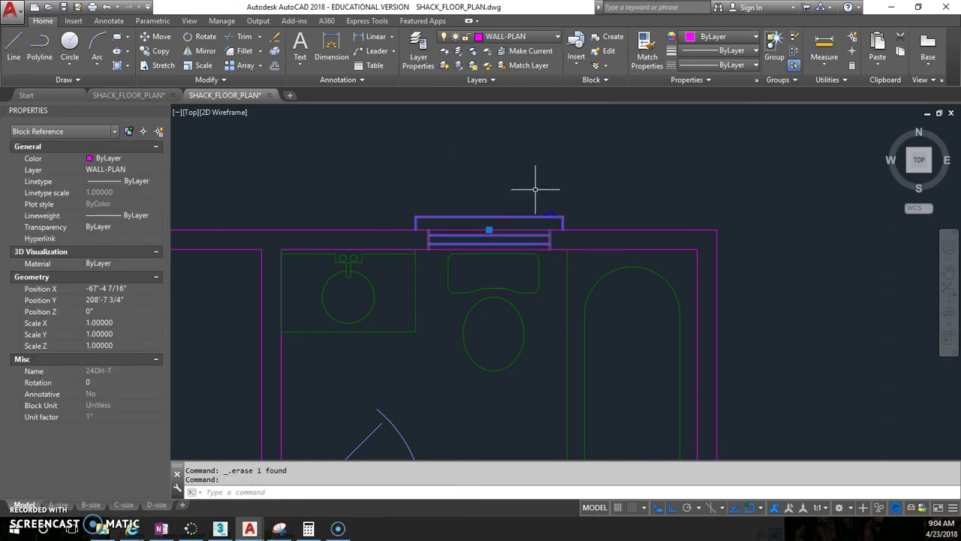
click(526, 36)
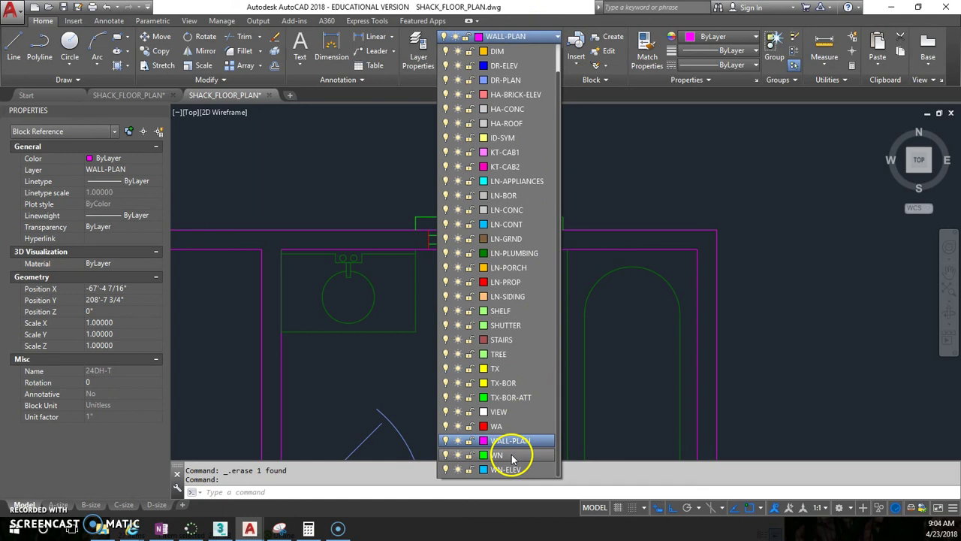
click(505, 455)
key(Escape)
Step: Trim the outer and inner lines of the bathroom's upper wall at the window to open the wall
text(tr)
key(Return)
key(Return)
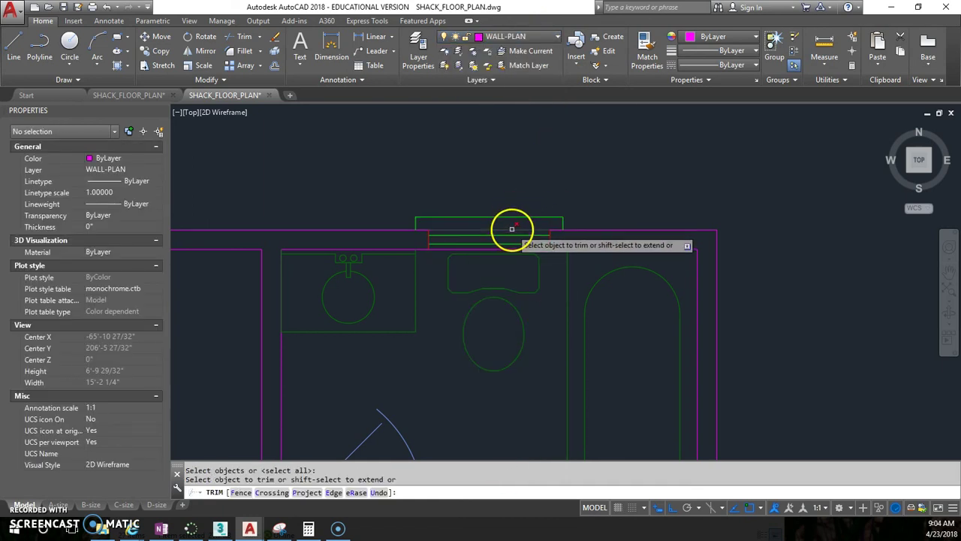
click(507, 248)
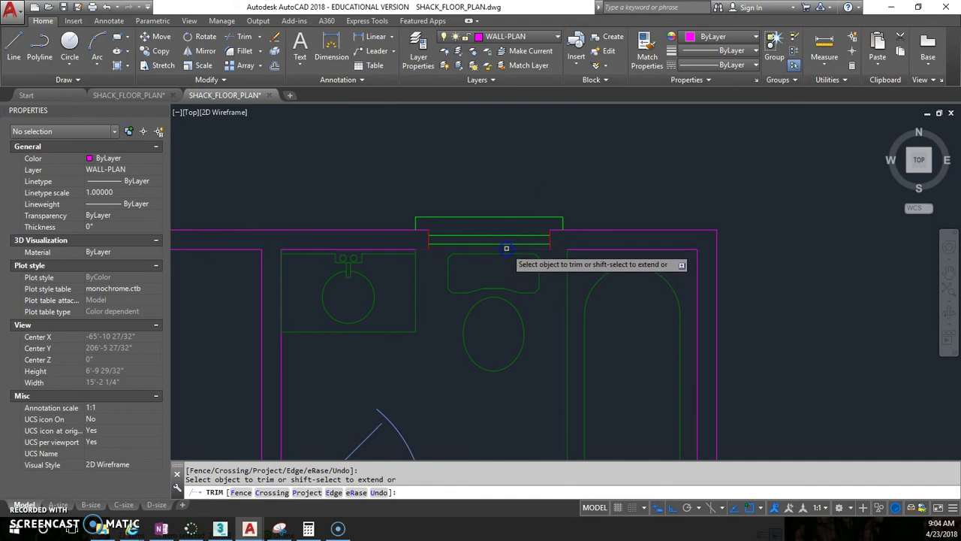
right_click(553, 249)
click(458, 250)
Step: Draw short lines closing the gaps in the inner wall line from each window jamb to the adjacent trimmed wall end
scroll(542, 249, up, 2)
click(13, 48)
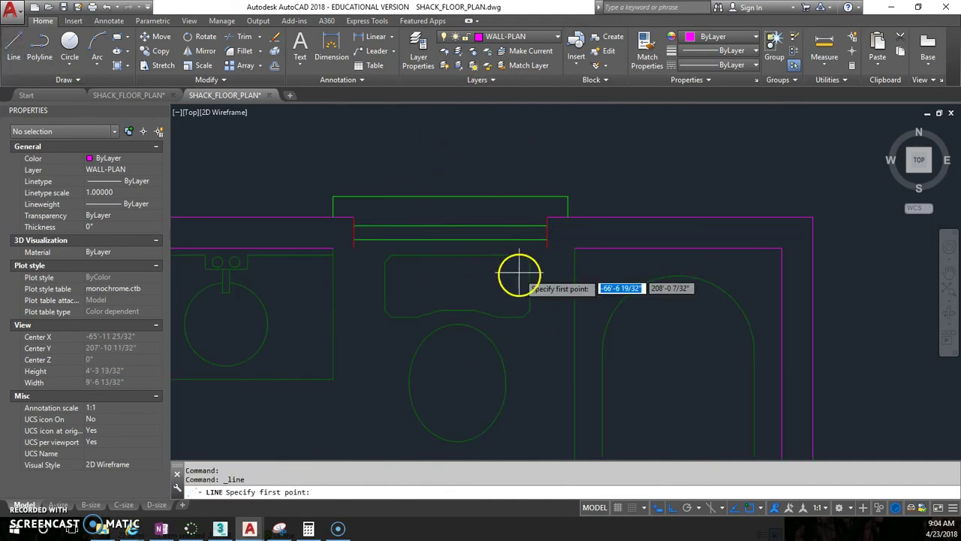
click(548, 247)
right_click(476, 263)
key(Return)
click(354, 247)
click(333, 247)
key(Return)
scroll(368, 263, down, 3)
middle_drag(423, 262, 633, 240)
middle_drag(570, 272, 502, 326)
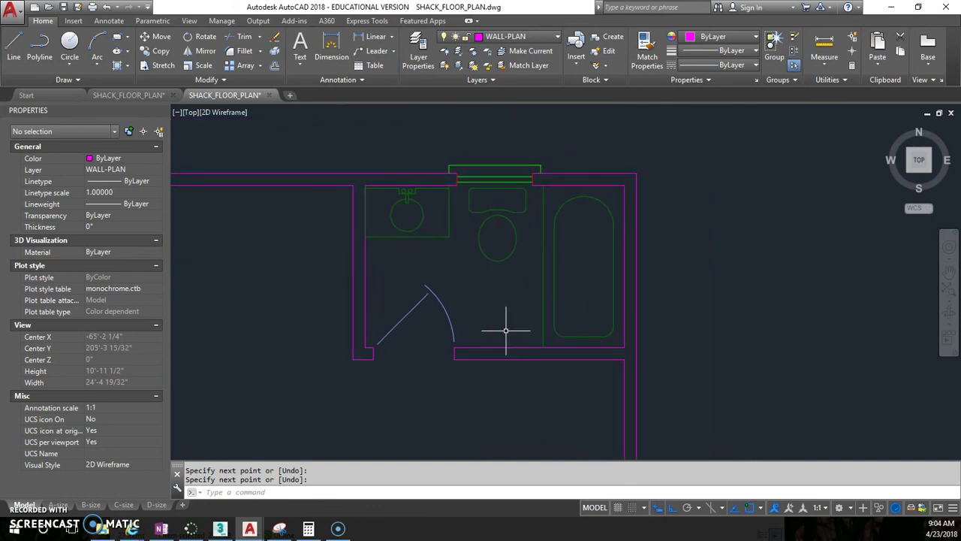
scroll(505, 327, down, 2)
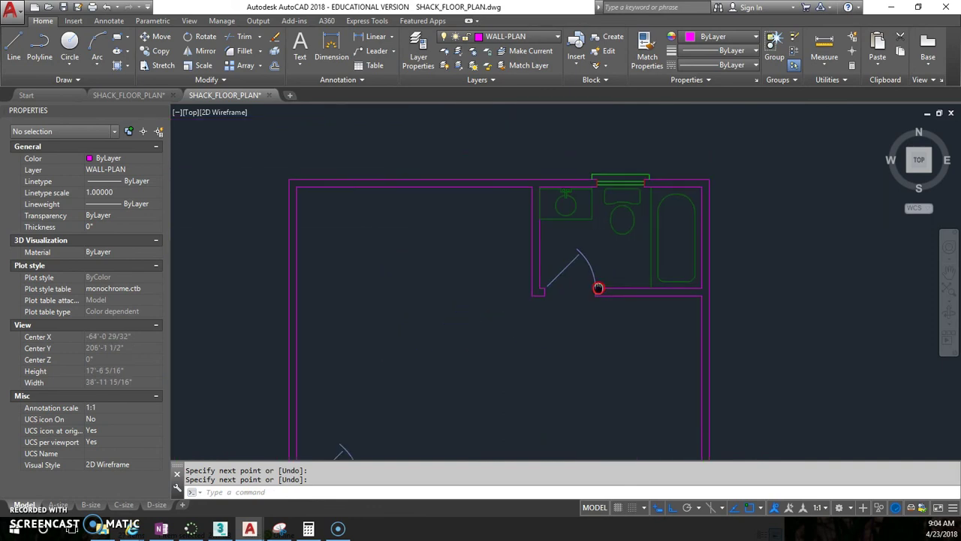